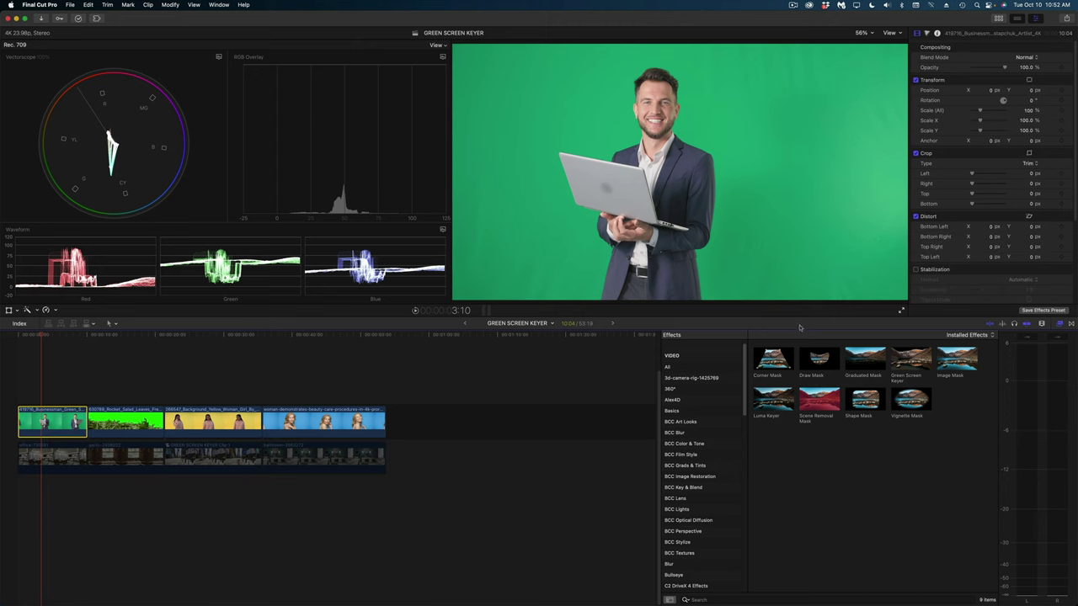
- Apply the Green Screen Keyer to the businessman clip and scrub ahead to check the key
{"action": "left_click", "coordinate": [904, 364]}
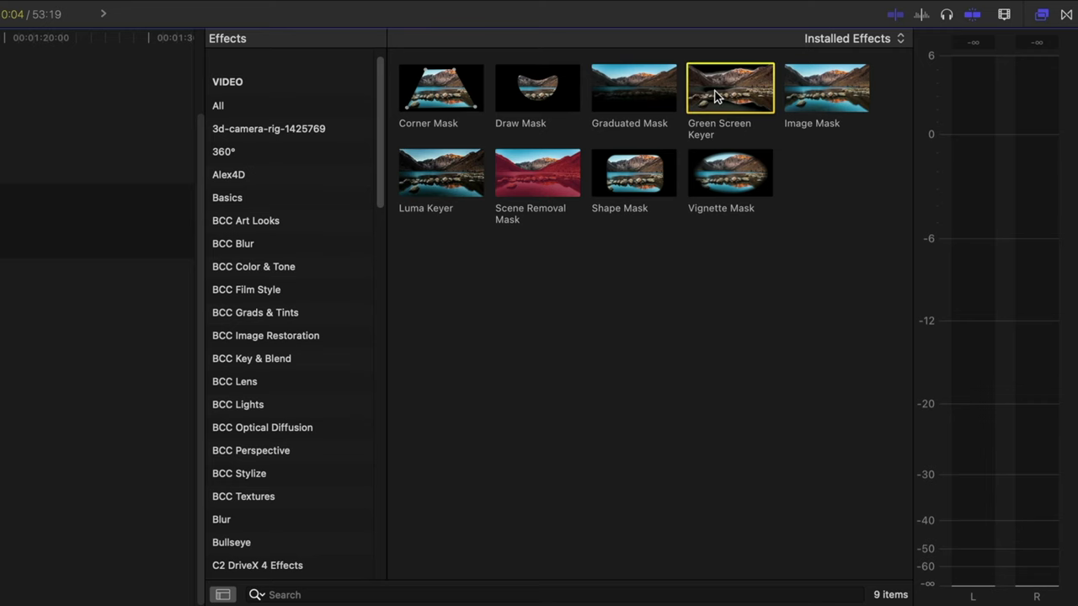
{"action": "double_click", "coordinate": [714, 95]}
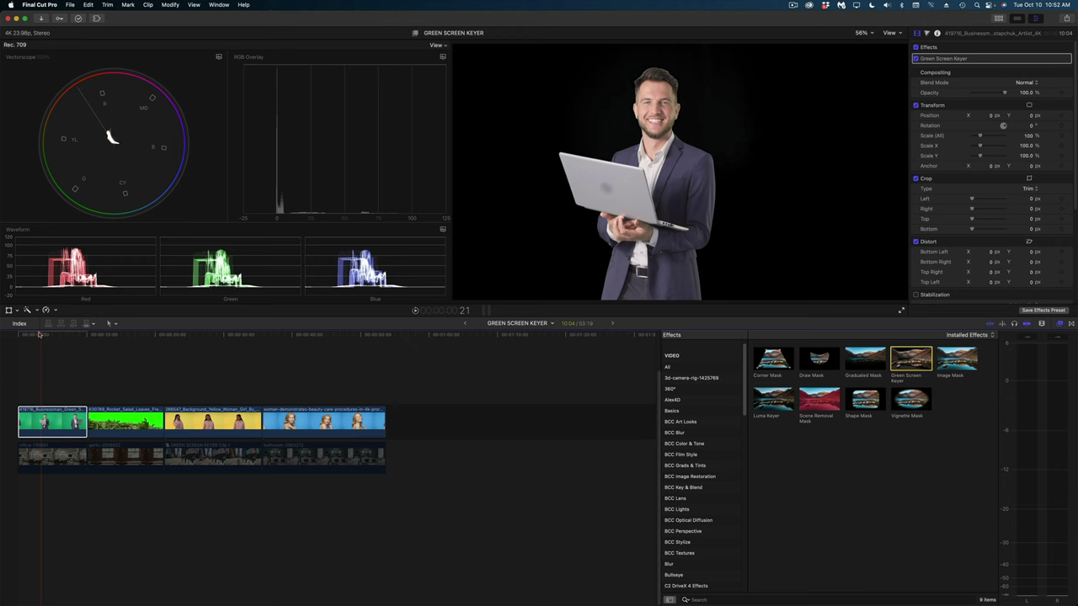
{"action": "left_click", "coordinate": [40, 335]}
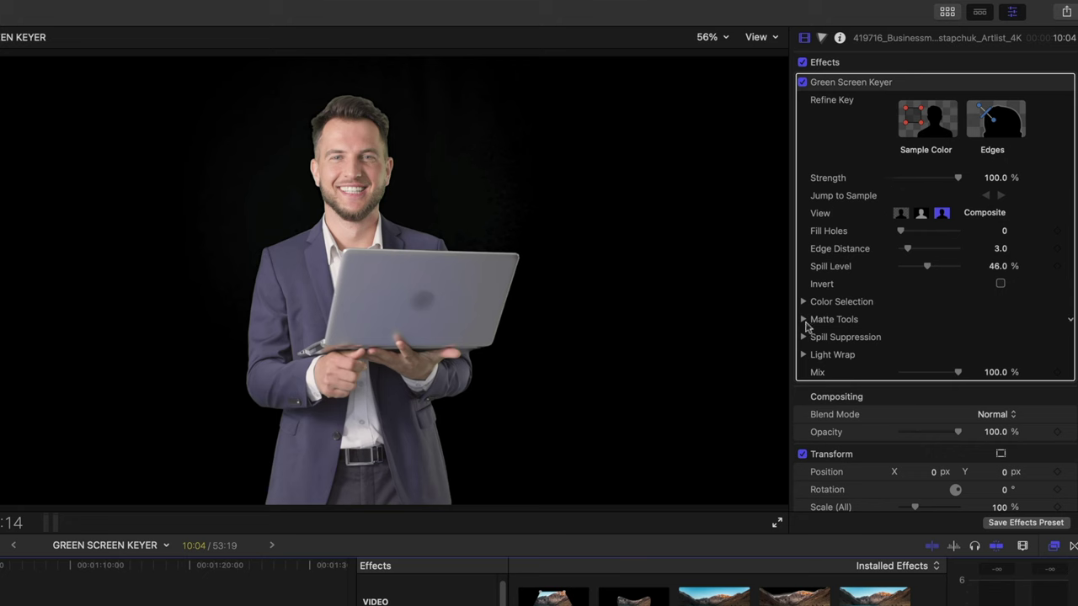
- Raise the Matte Tools Levels black point on the businessman's key to deepen the background
{"action": "left_click", "coordinate": [803, 320]}
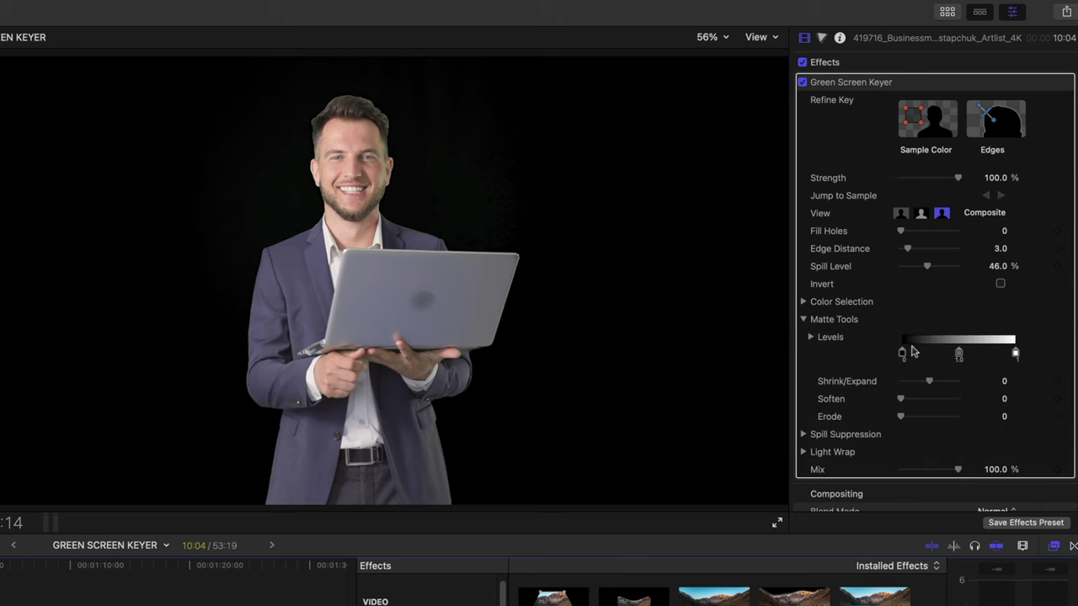
{"action": "left_click_drag", "start_coordinate": [902, 354], "coordinate": [907, 355]}
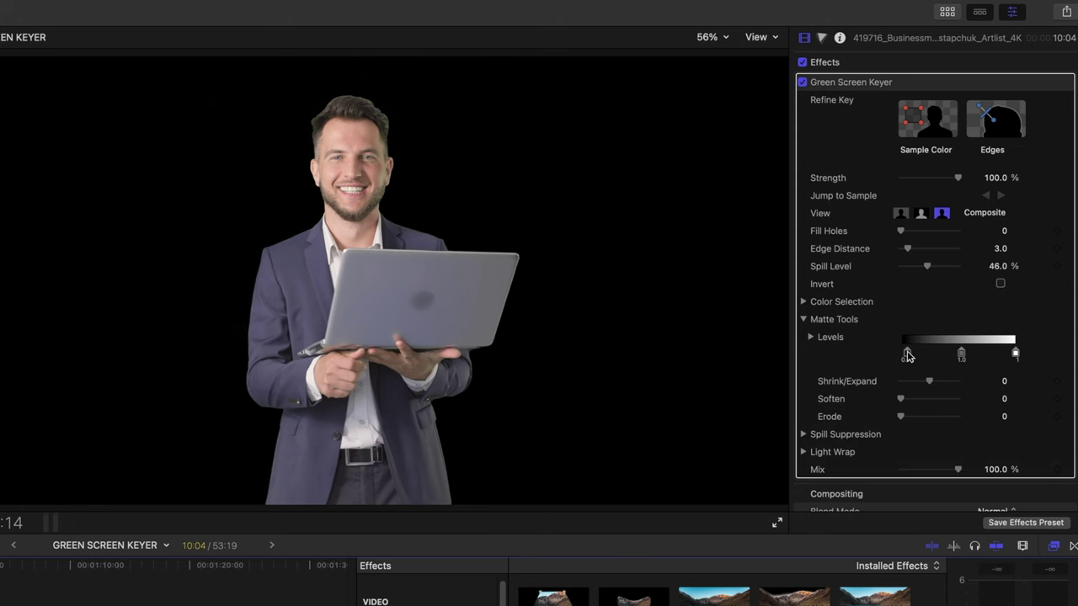
{"action": "left_click_drag", "start_coordinate": [906, 355], "coordinate": [914, 357]}
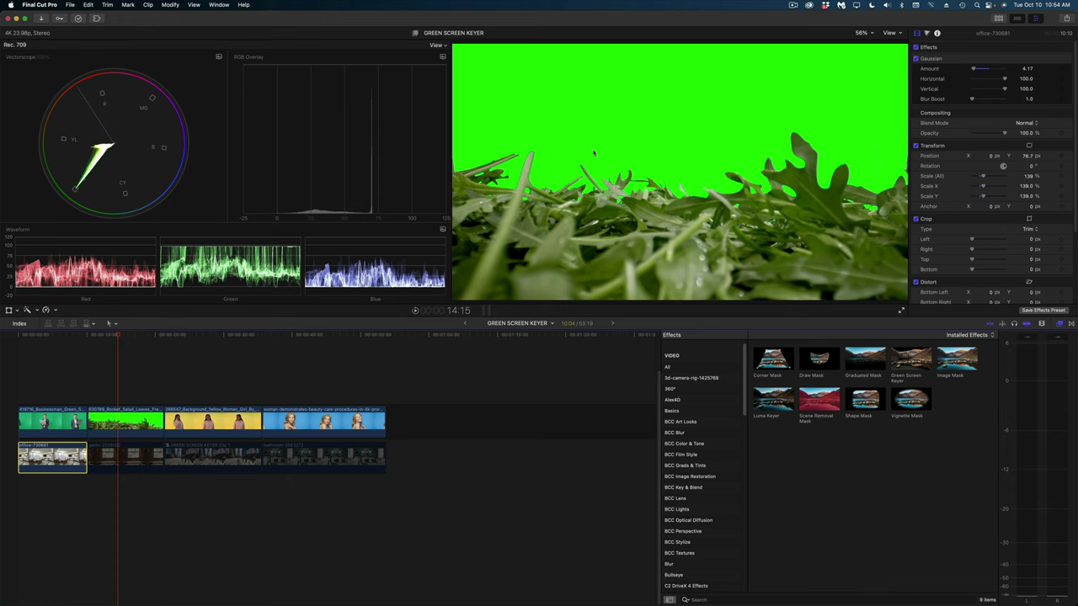
- Select the rocket salad clip and apply the Green Screen Keyer to it
{"action": "left_click", "coordinate": [125, 421]}
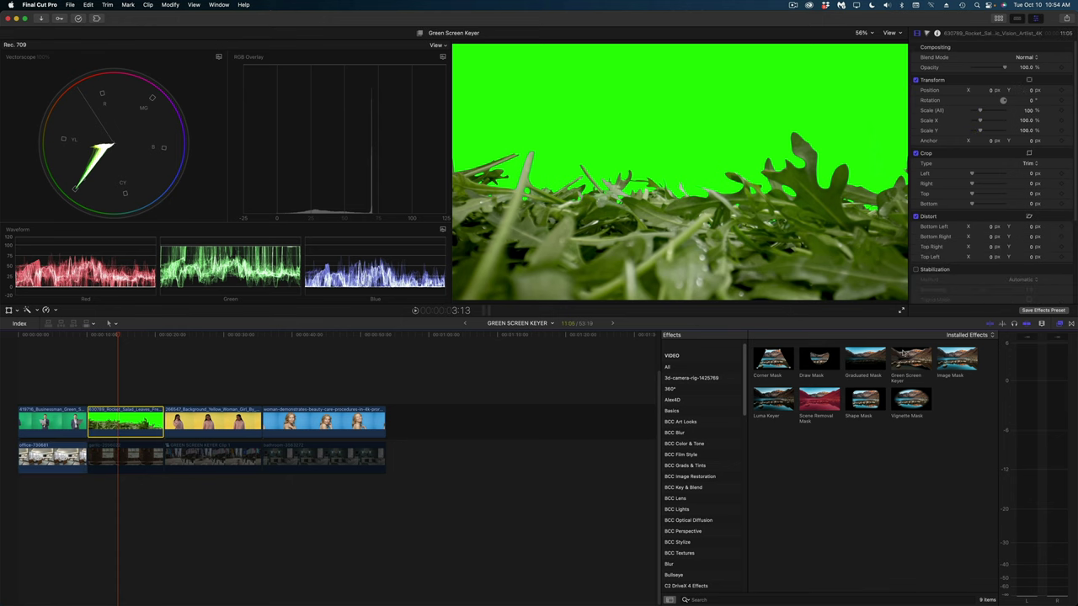
{"action": "left_click", "coordinate": [910, 359]}
{"action": "double_click", "coordinate": [902, 358]}
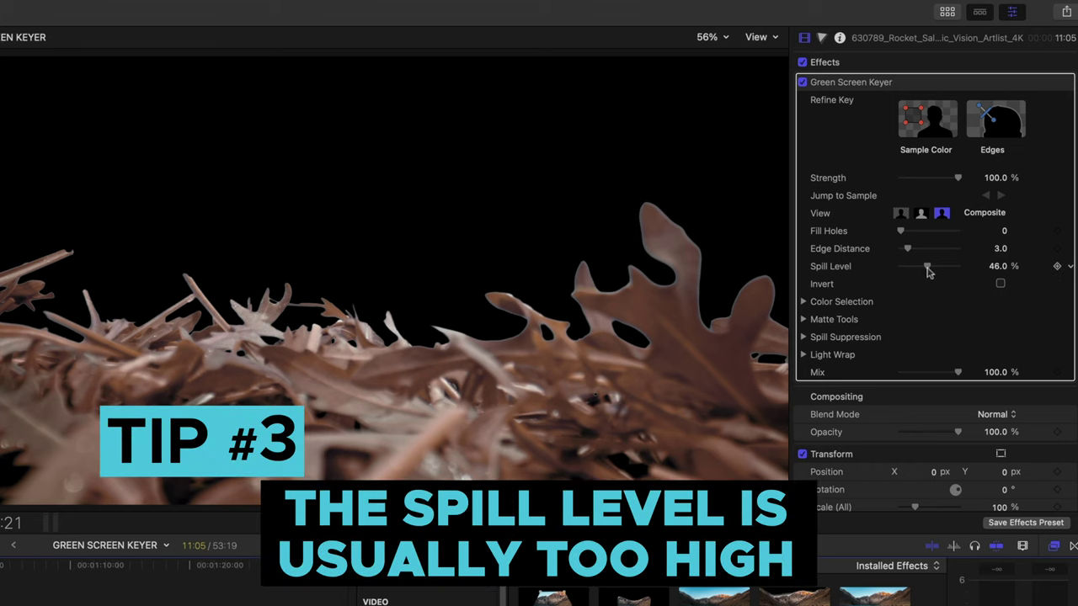
- Lower the rocket salad key's Spill Level from 46.0% to 0%
{"action": "left_click_drag", "start_coordinate": [927, 271], "coordinate": [897, 277]}
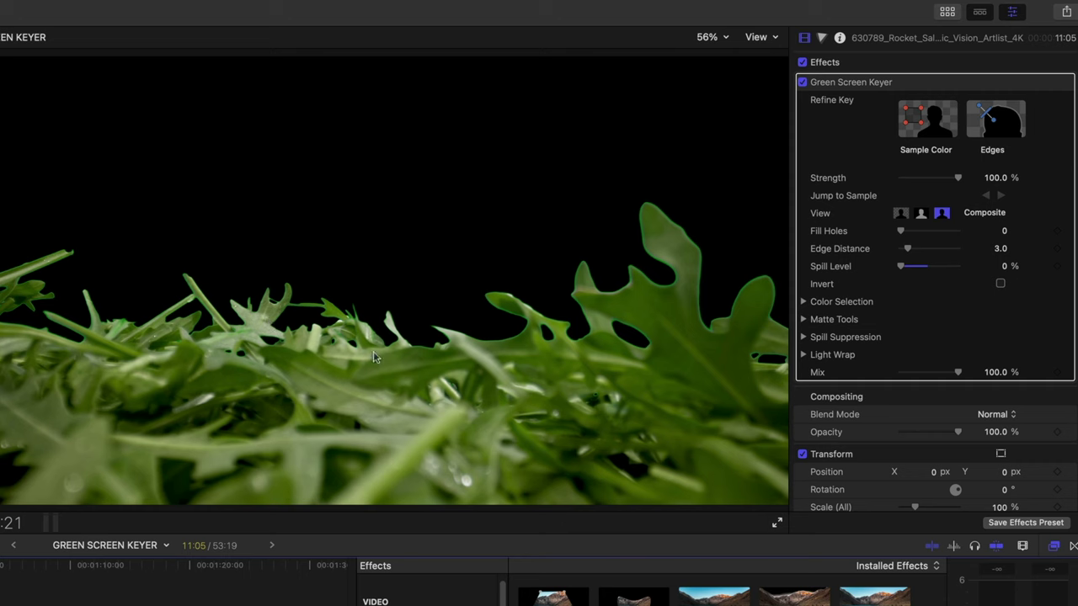
- Set the salad matte's Shrink/Expand to -1.5, review playback, and select the garlic background clip
{"action": "left_click", "coordinate": [803, 319]}
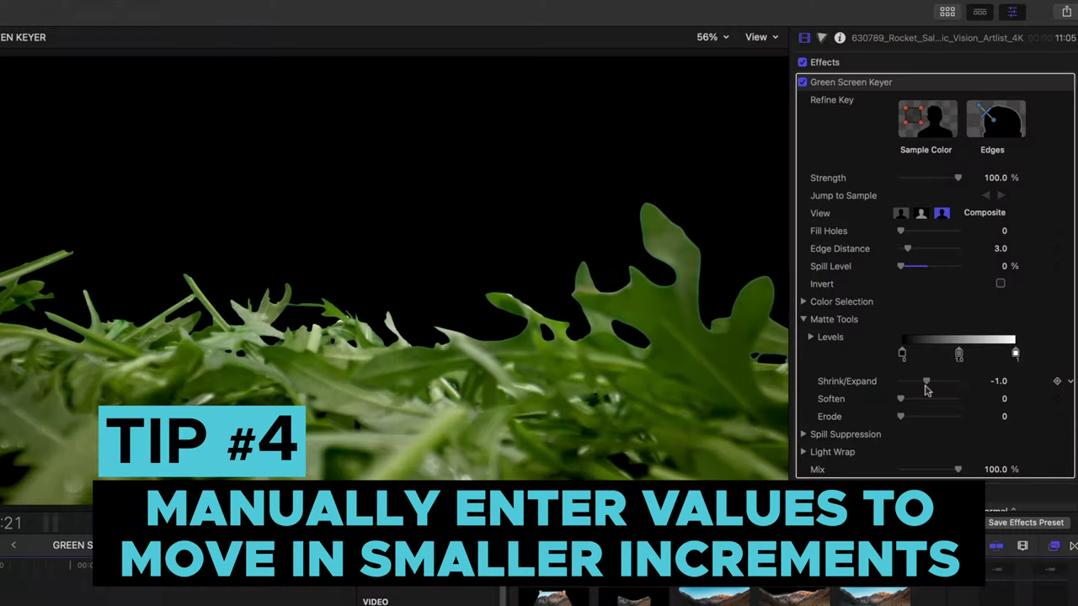
{"action": "mouse_move", "coordinate": [928, 385]}
{"action": "left_mouse_down"}
{"action": "mouse_move", "coordinate": [917, 387]}
{"action": "mouse_move", "coordinate": [928, 386]}
{"action": "left_mouse_up"}
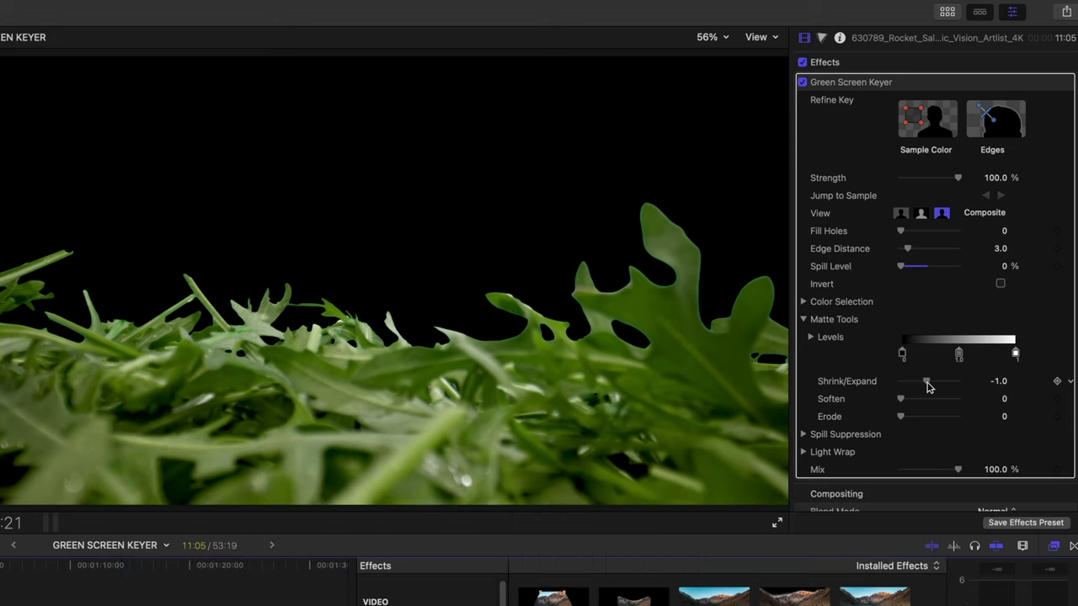
{"action": "left_click", "coordinate": [1004, 383]}
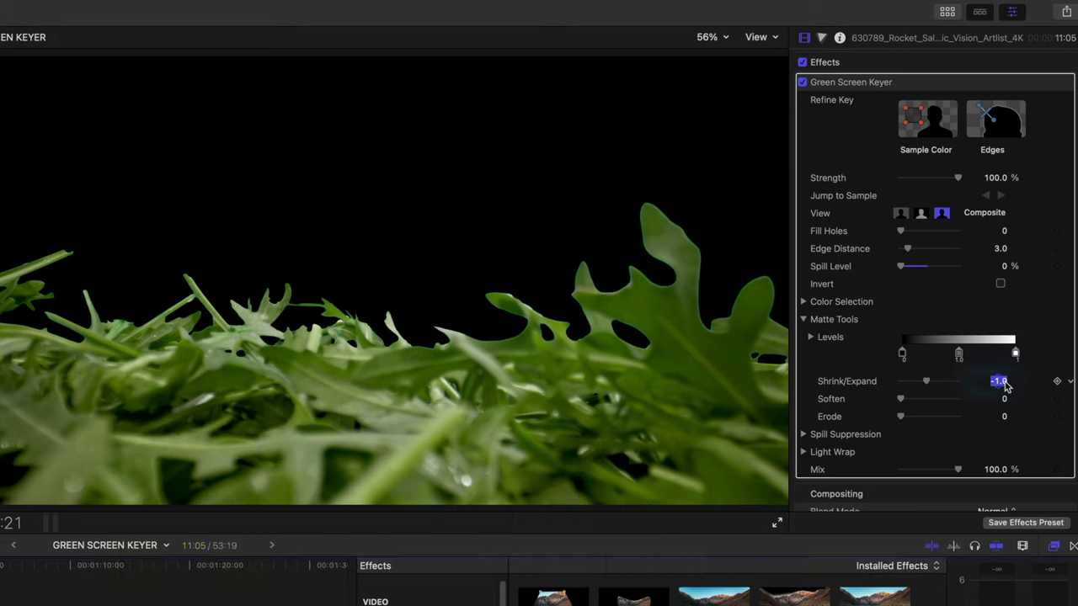
{"action": "key", "text": "Return"}
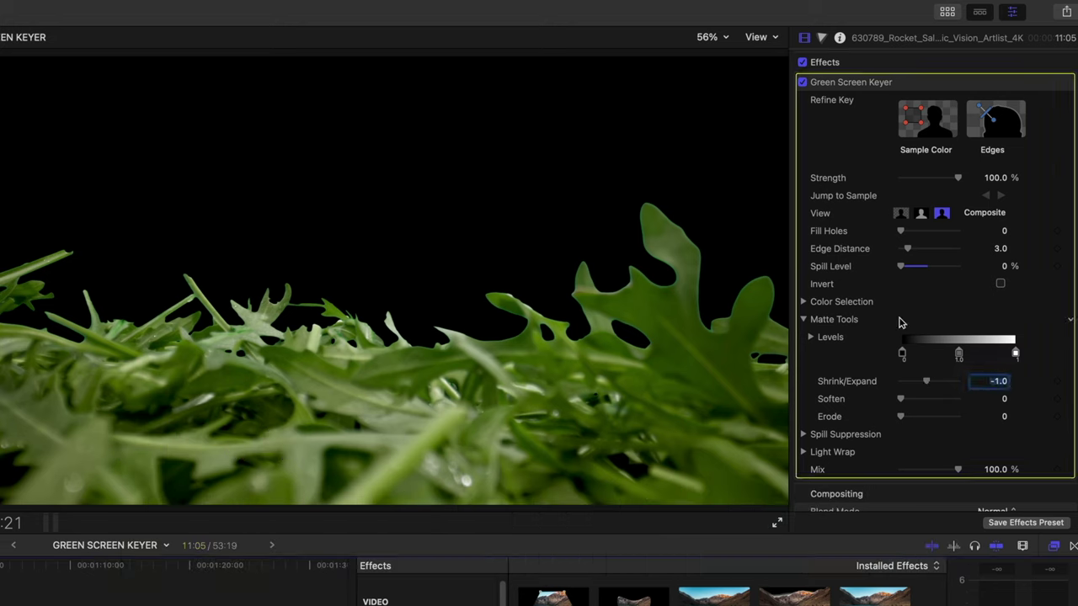
{"action": "type", "text": "-1.5"}
{"action": "key", "text": "Return"}
{"action": "key", "text": "space"}
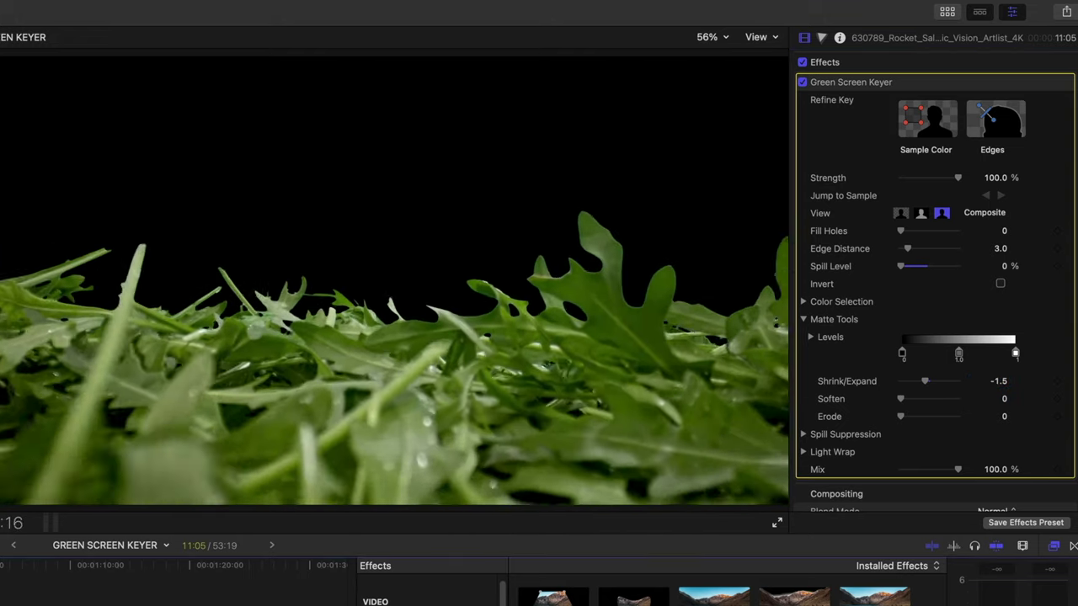
{"action": "left_click", "coordinate": [123, 454]}
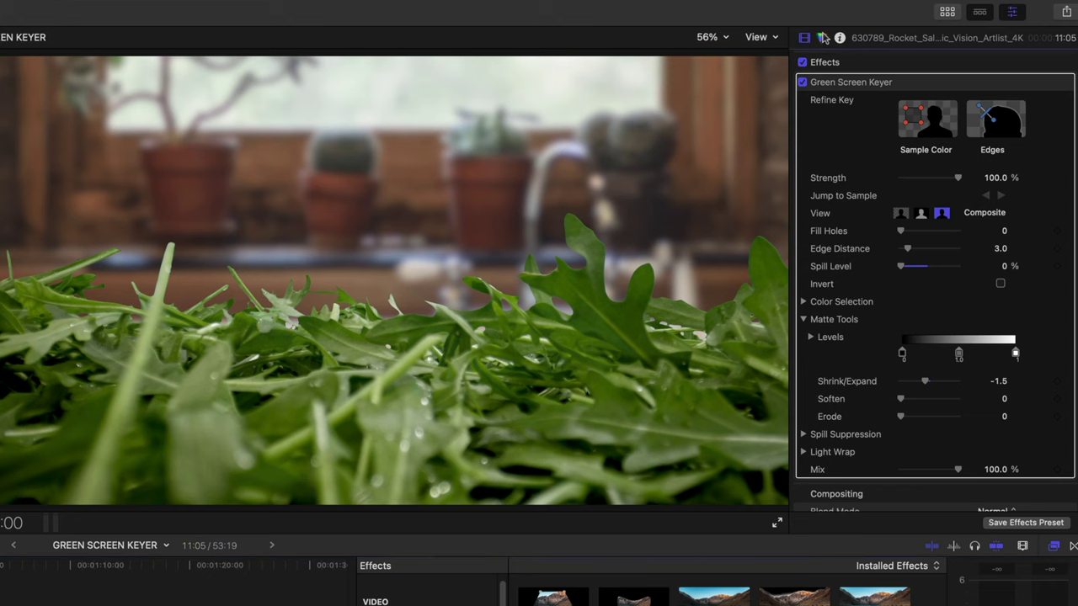
- Drop the rocket salad's Global saturation to -43% on the Color Board
{"action": "left_click", "coordinate": [823, 38]}
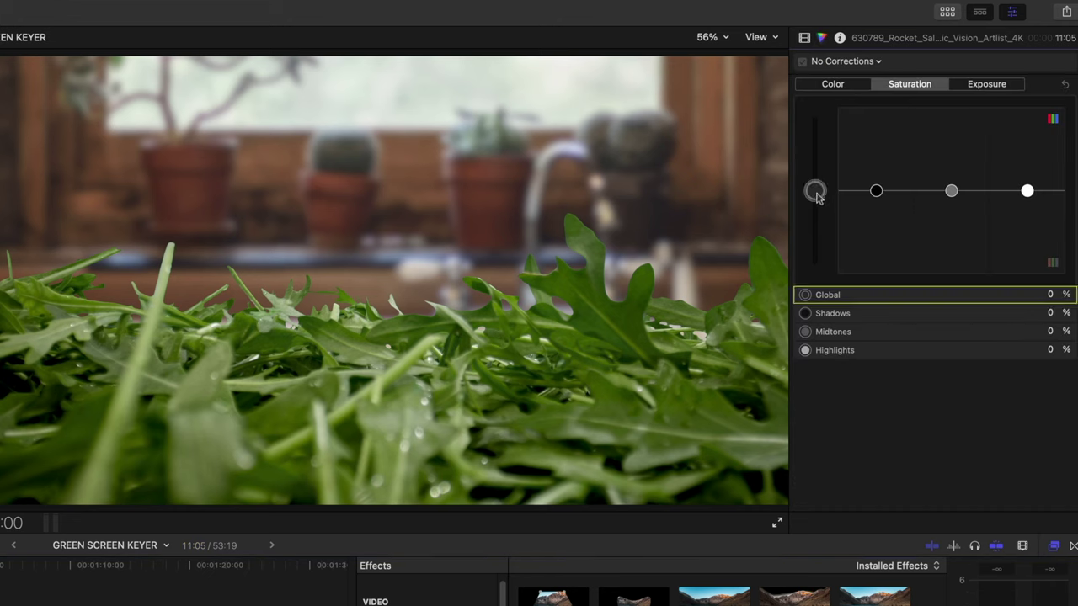
{"action": "left_click_drag", "start_coordinate": [815, 195], "coordinate": [816, 211]}
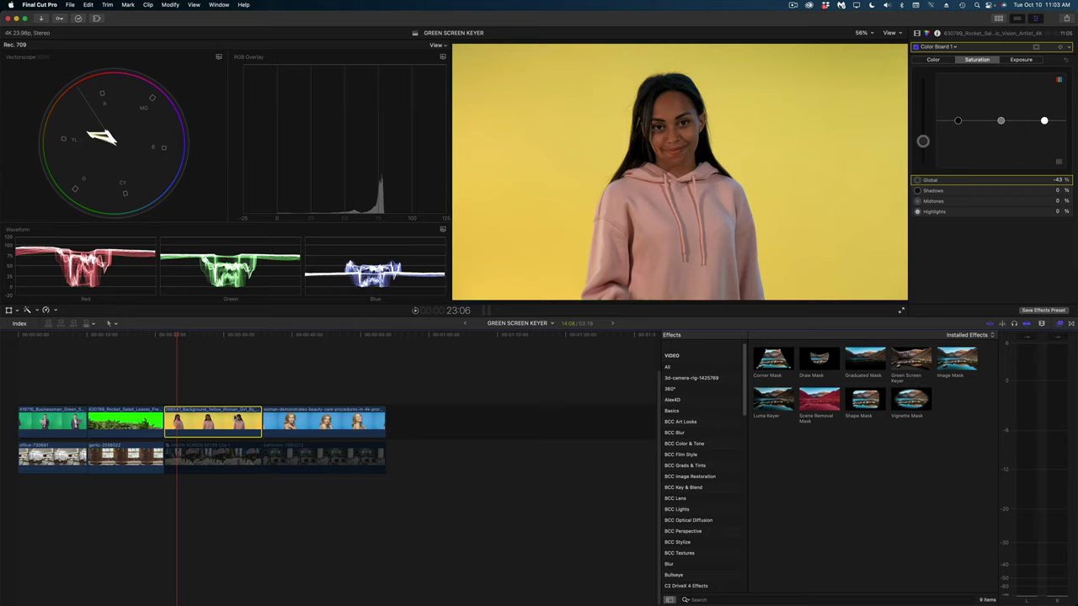
- Apply Green Screen Keyer to the woman's yellow-backdrop clip and play it back
{"action": "left_click", "coordinate": [222, 414]}
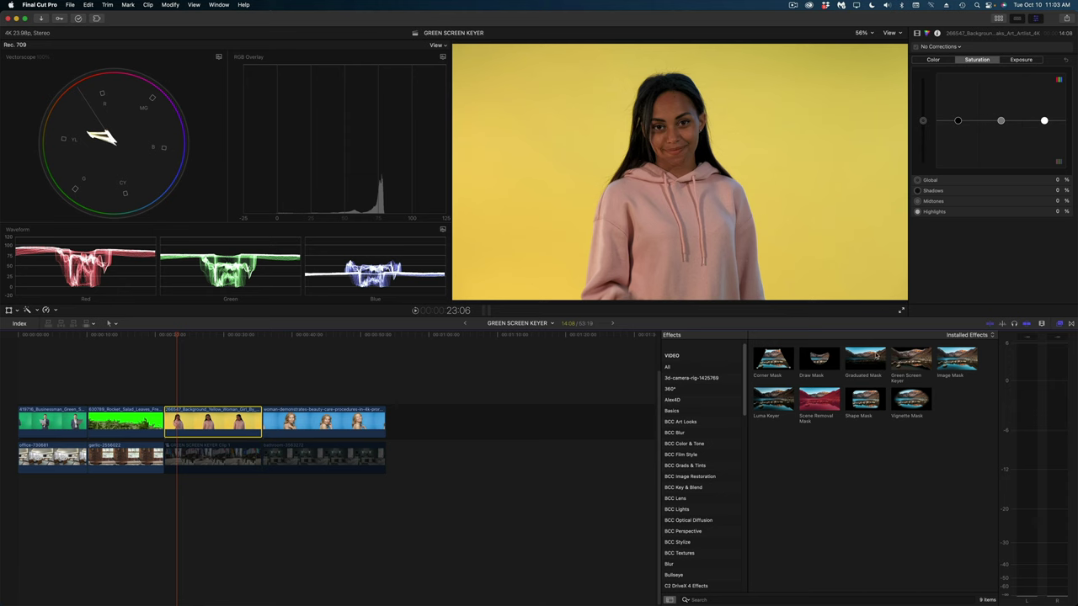
{"action": "left_click", "coordinate": [905, 357]}
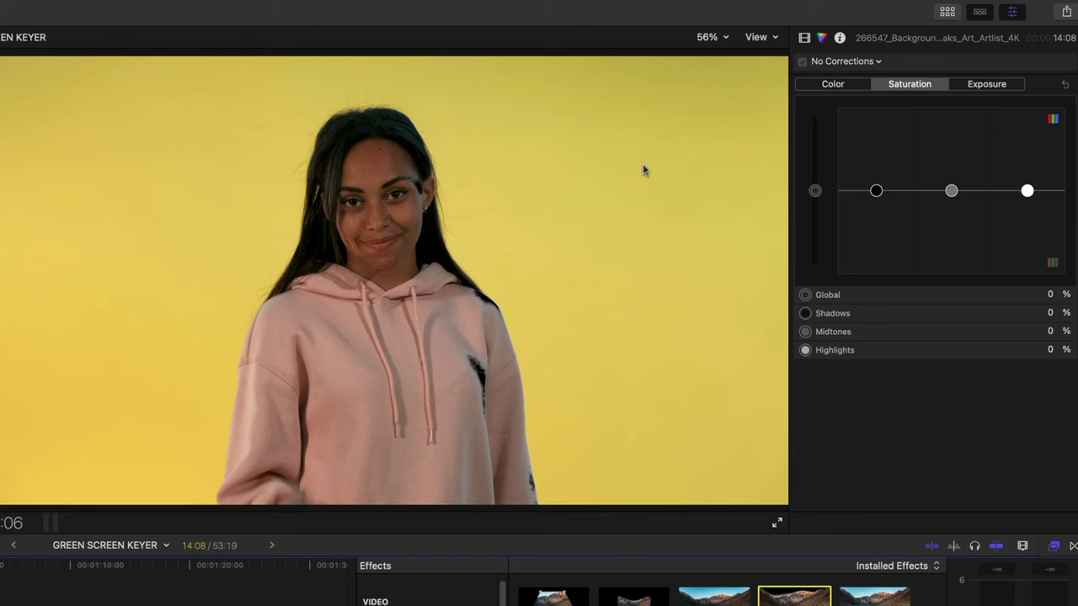
{"action": "left_click", "coordinate": [804, 38]}
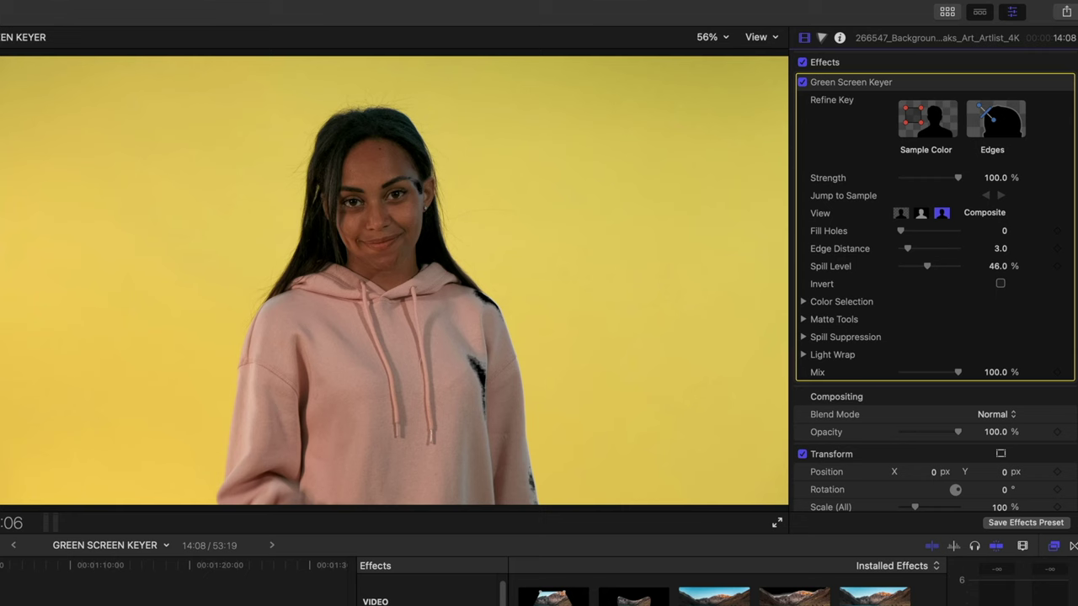
{"action": "key", "text": "space"}
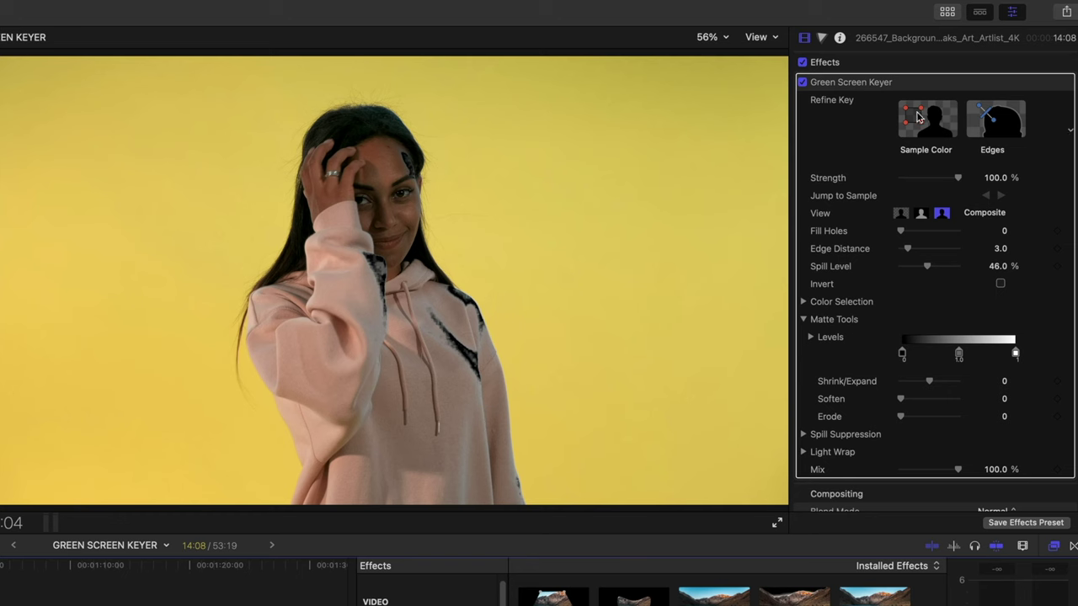
- Sample the yellow backdrop behind the woman as the key colour and set Spill Level to 0%
{"action": "left_click", "coordinate": [911, 128]}
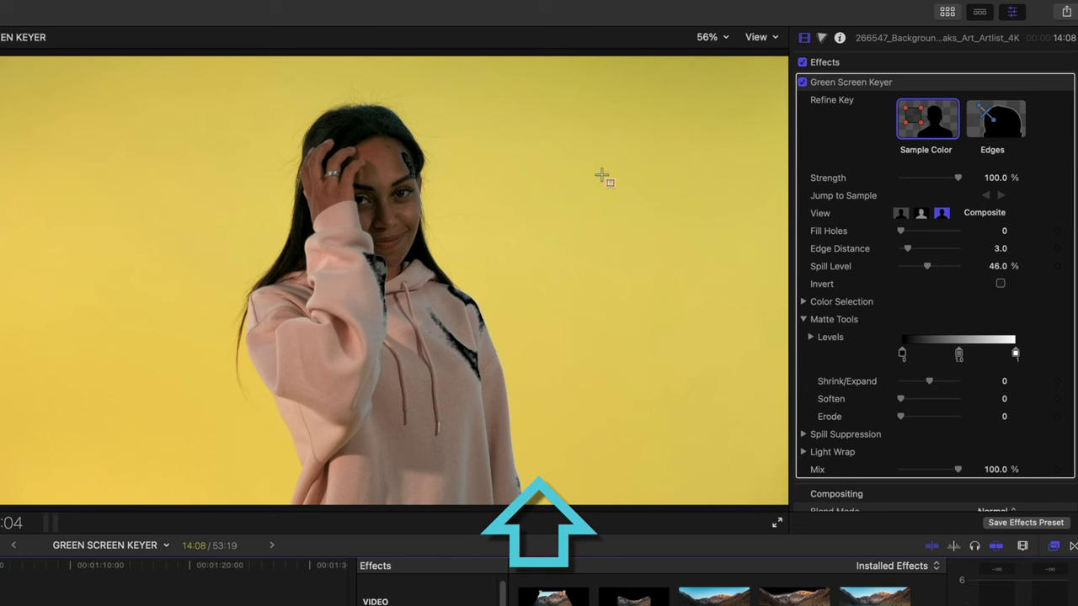
{"action": "left_click", "coordinate": [513, 127]}
{"action": "left_click_drag", "start_coordinate": [510, 125], "coordinate": [654, 232]}
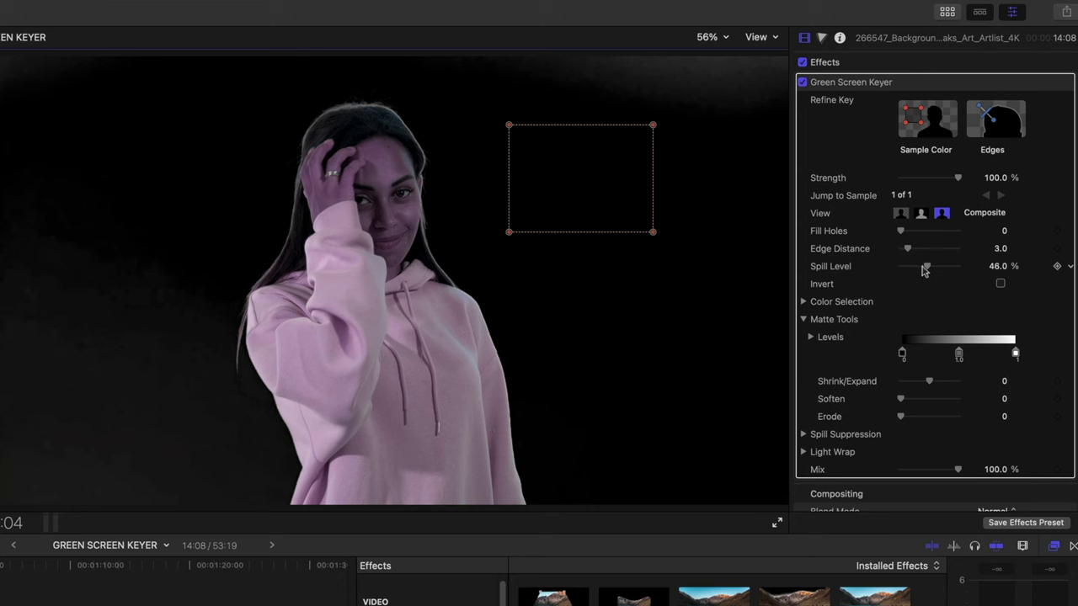
{"action": "left_click_drag", "start_coordinate": [927, 266], "coordinate": [899, 270]}
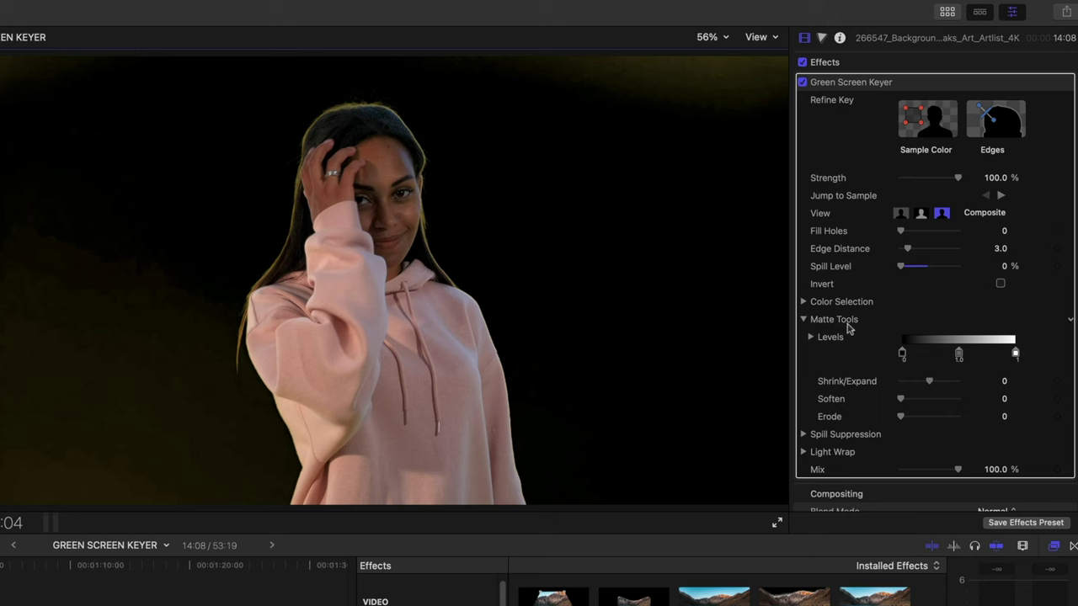
- Raise the woman's matte black level, set Shrink/Expand to -3.0 and Fill Holes to 0.51
{"action": "left_click_drag", "start_coordinate": [902, 357], "coordinate": [995, 355]}
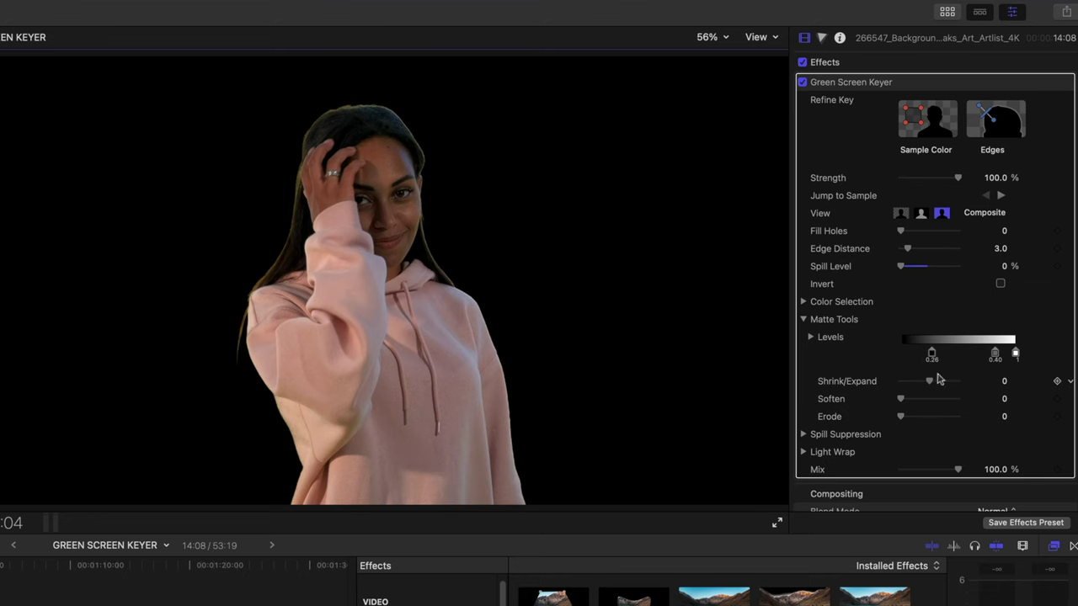
{"action": "left_click_drag", "start_coordinate": [929, 384], "coordinate": [921, 385]}
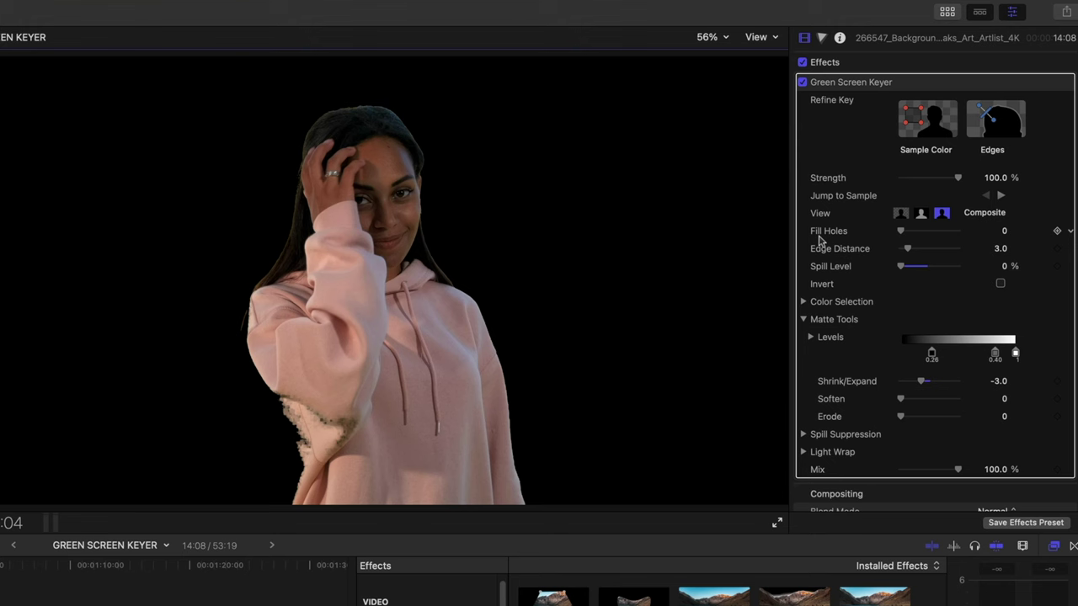
{"action": "left_click_drag", "start_coordinate": [899, 231], "coordinate": [907, 234]}
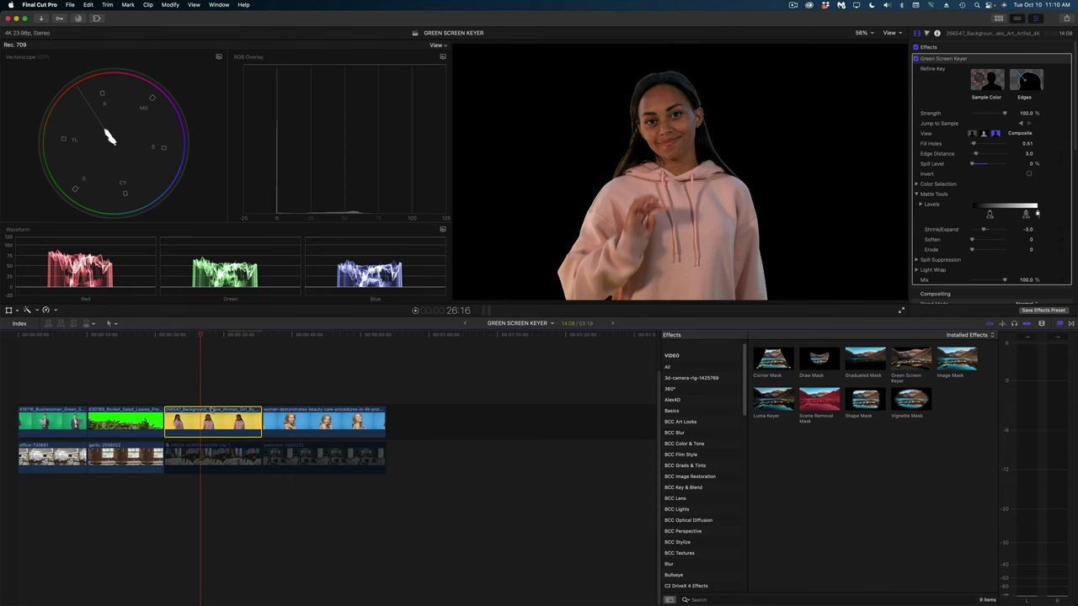
- Review playback, then enable the street clip beneath the woman with V
{"action": "key", "text": "space"}
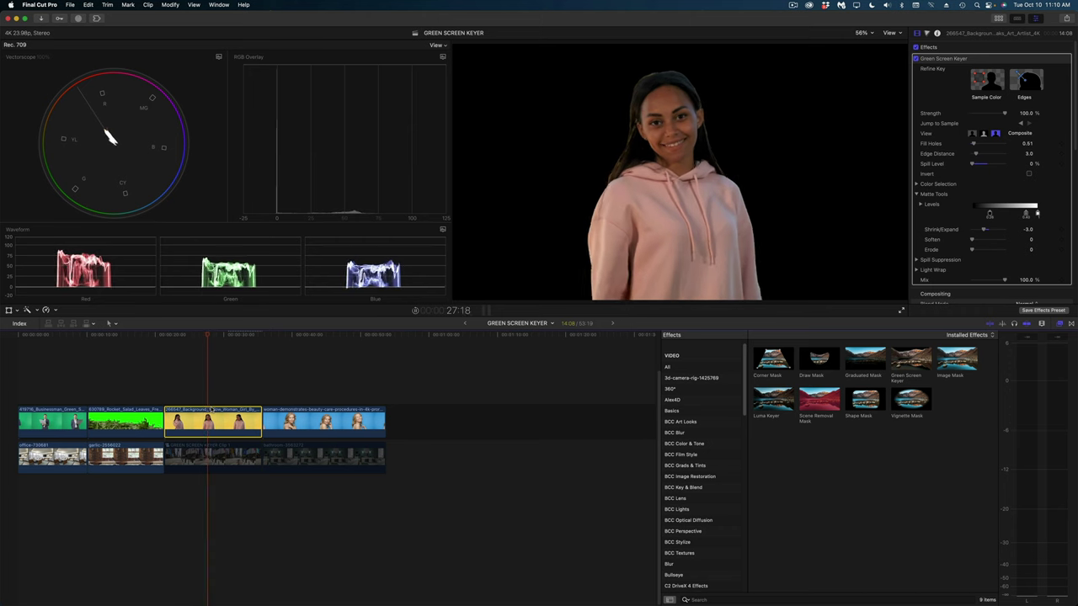
{"action": "key", "text": "space"}
{"action": "left_click", "coordinate": [226, 459]}
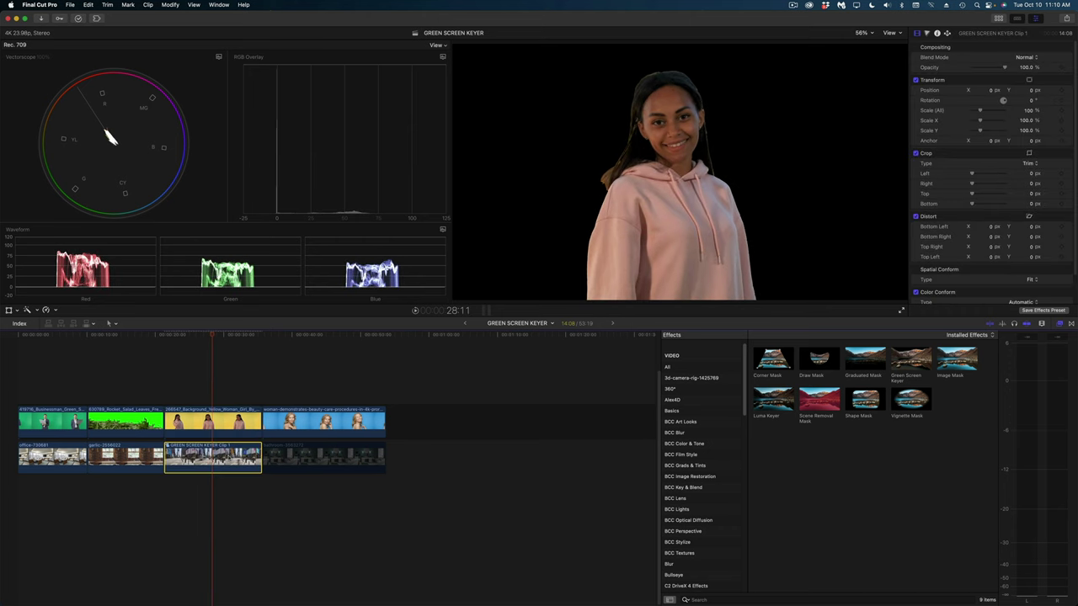
{"action": "key", "text": "v"}
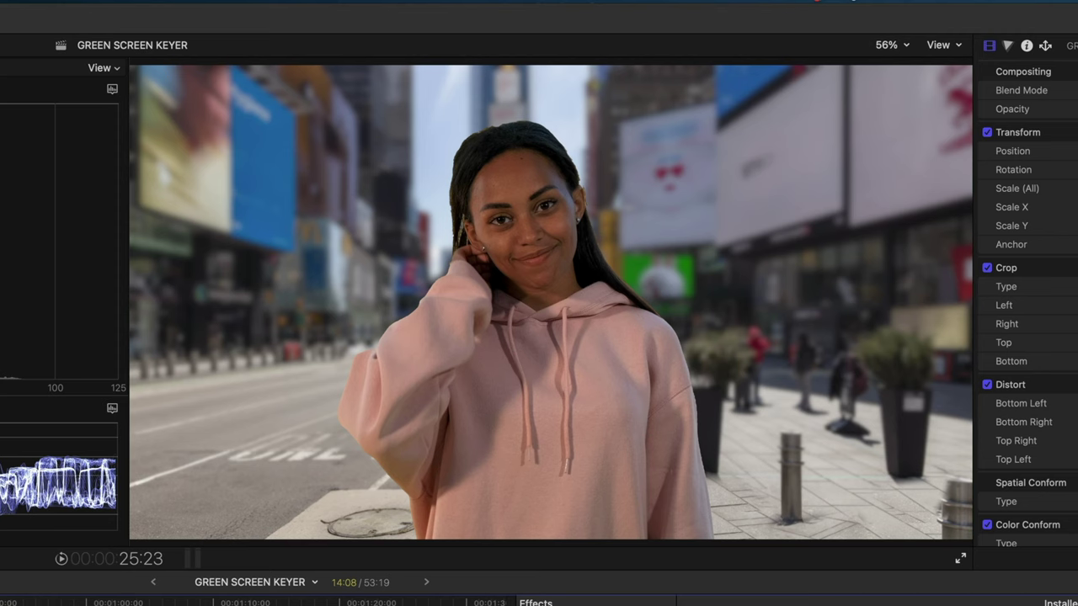
- Apply BCC +Ambient Light to the pink-hoodie woman's yellow-screen clip, then view her colour settings
{"action": "left_click", "coordinate": [299, 307]}
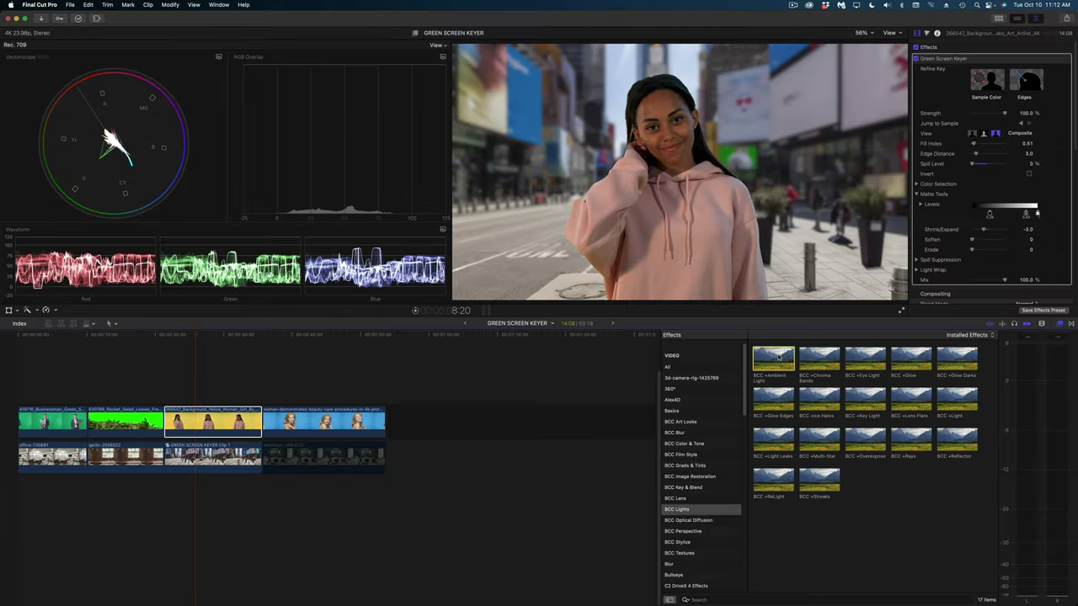
{"action": "double_click", "coordinate": [452, 84]}
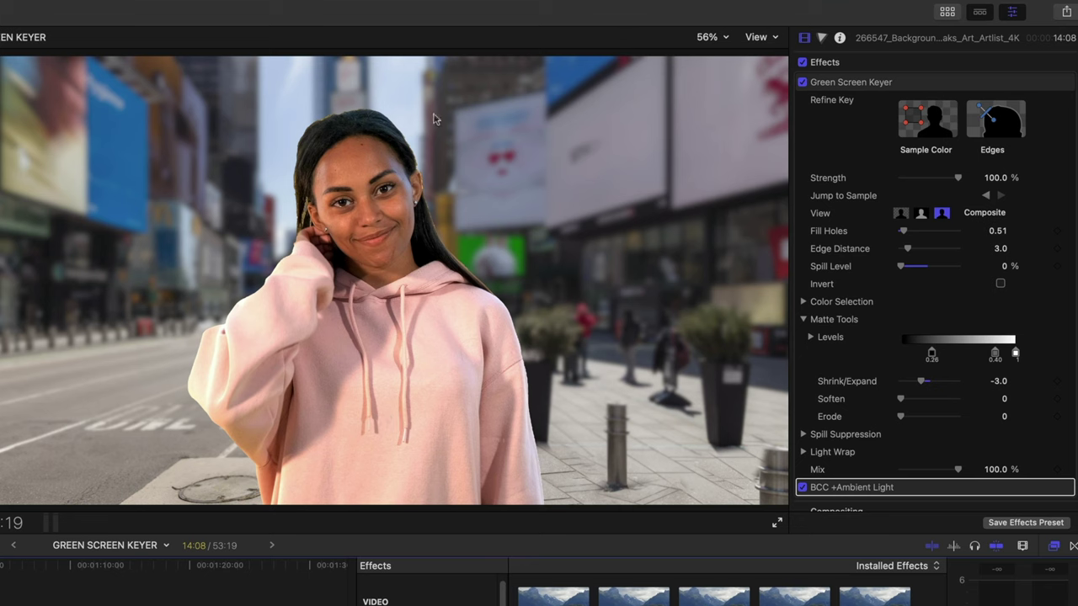
{"action": "left_click", "coordinate": [821, 38]}
- Add Color Wheels to the woman clip and cool its Temperature to about 4466
{"action": "left_click", "coordinate": [845, 61]}
{"action": "left_click", "coordinate": [844, 126]}
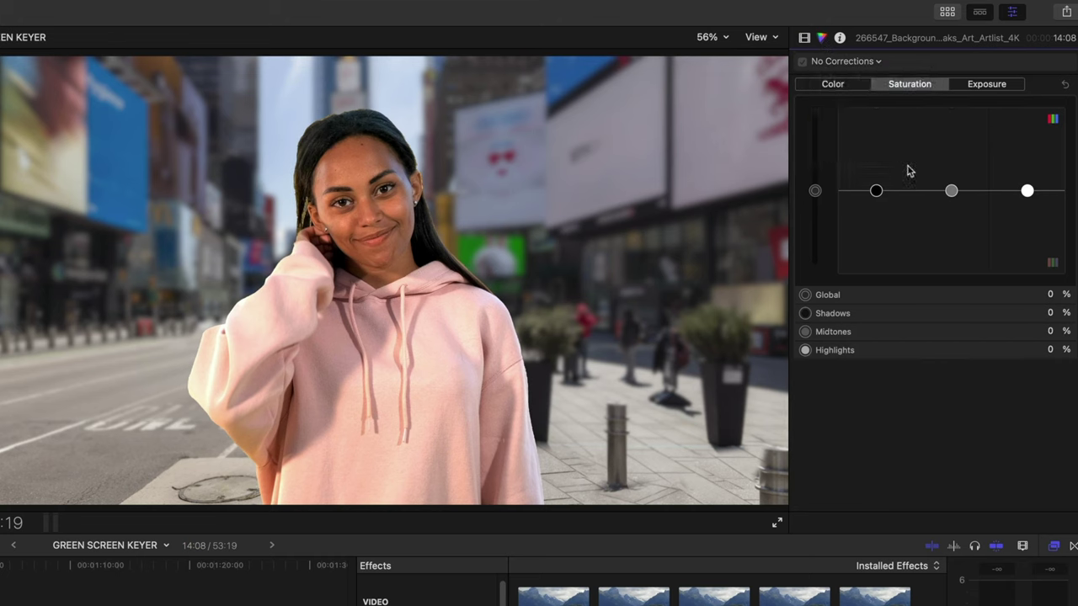
{"action": "left_click_drag", "start_coordinate": [906, 433], "coordinate": [900, 432]}
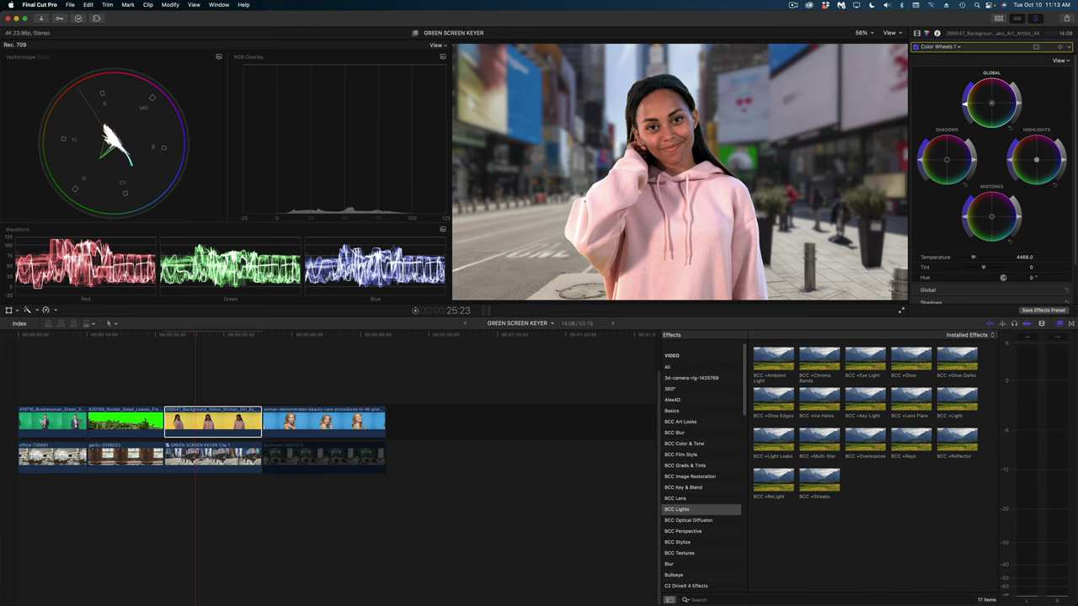
- Add Color Wheels to the street background clip and warm its Temperature to 6075
{"action": "left_click", "coordinate": [213, 457]}
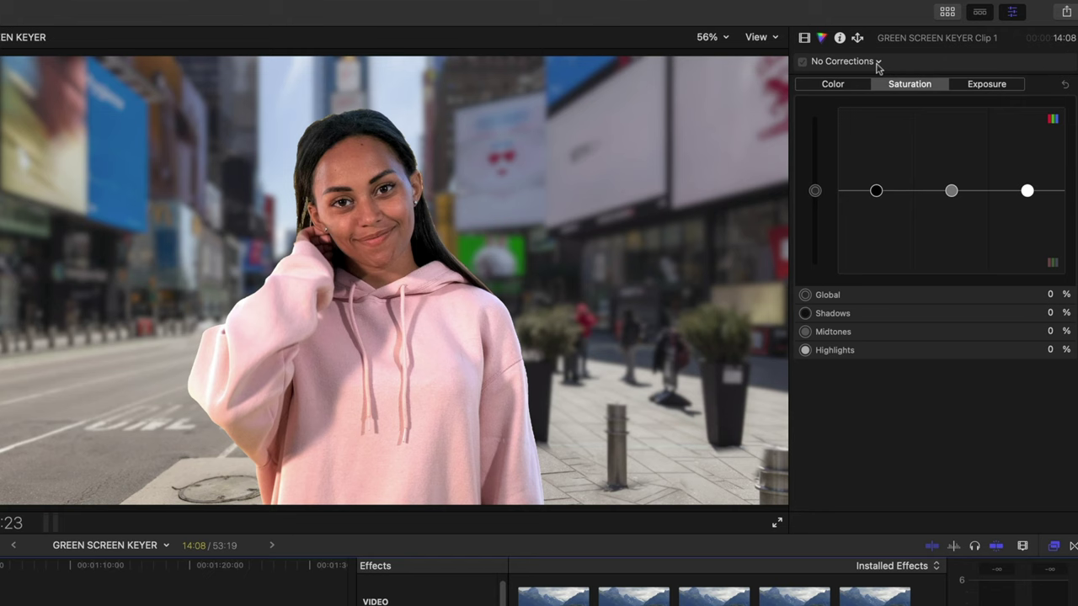
{"action": "left_click", "coordinate": [958, 49]}
{"action": "left_click", "coordinate": [884, 111]}
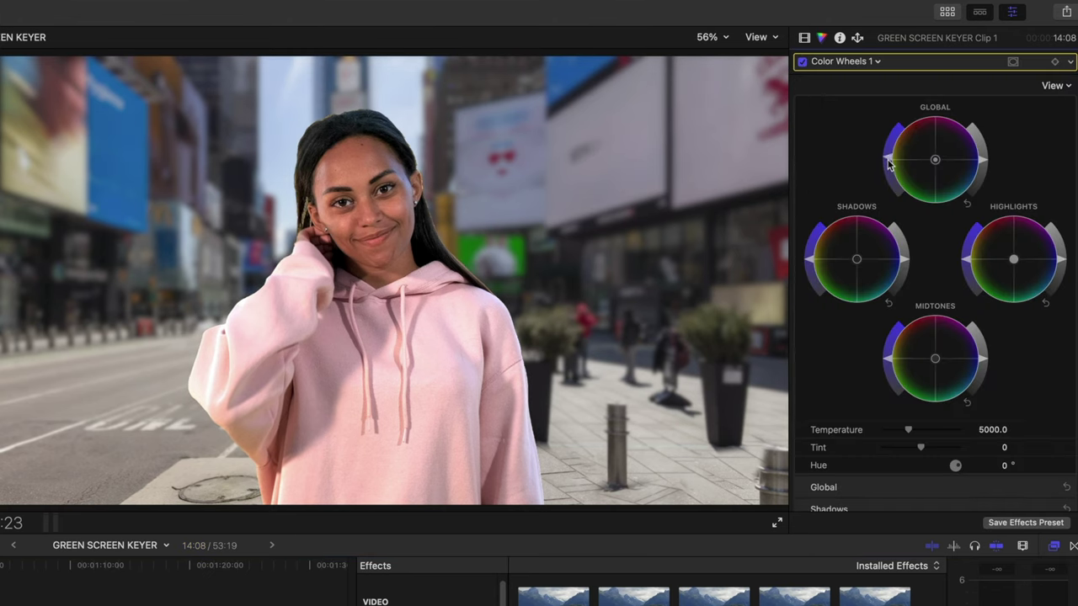
{"action": "left_click_drag", "start_coordinate": [909, 431], "coordinate": [920, 434]}
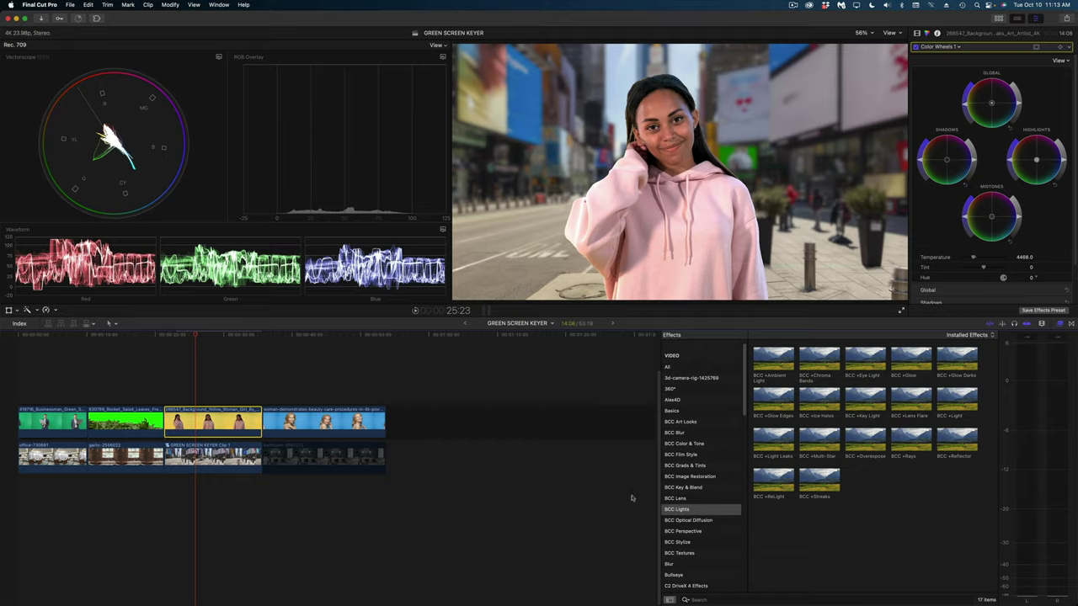
- Apply Stylize > Film Grain to the woman clip using Realistic Grain style at Amount 36.16
{"action": "scroll", "coordinate": [678, 532], "scroll_direction": "down", "scroll_amount": 5}
{"action": "left_click", "coordinate": [686, 584]}
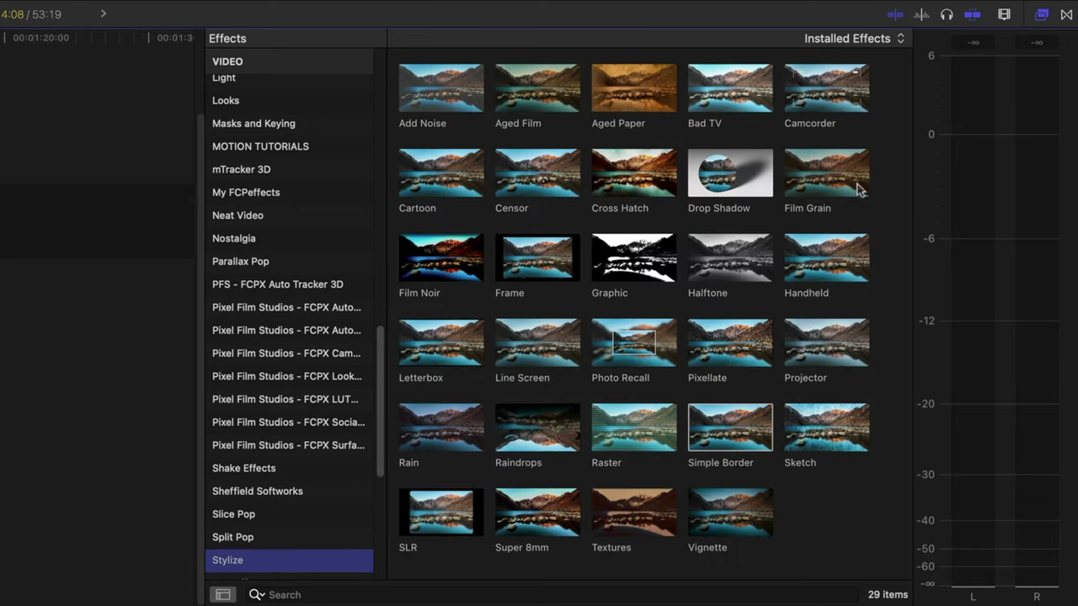
{"action": "left_click", "coordinate": [859, 190]}
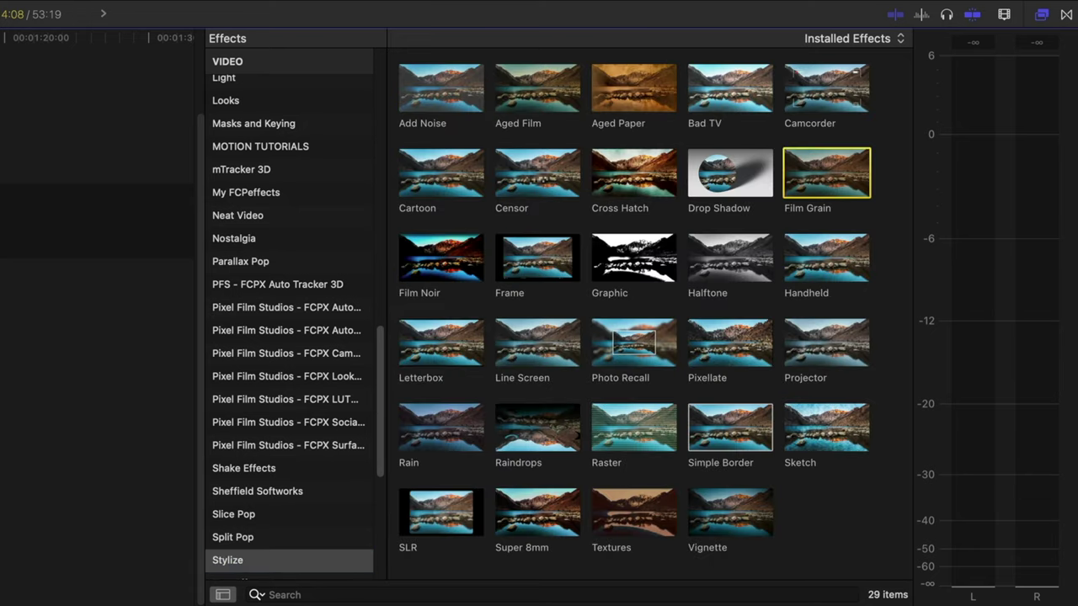
{"action": "left_click", "coordinate": [995, 57]}
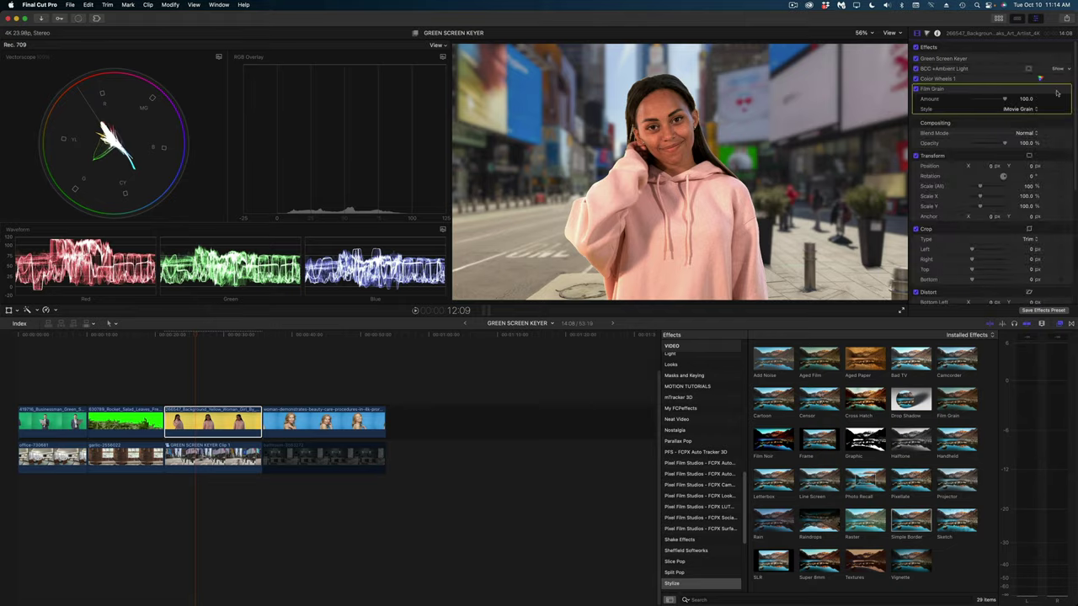
{"action": "left_click", "coordinate": [1028, 109]}
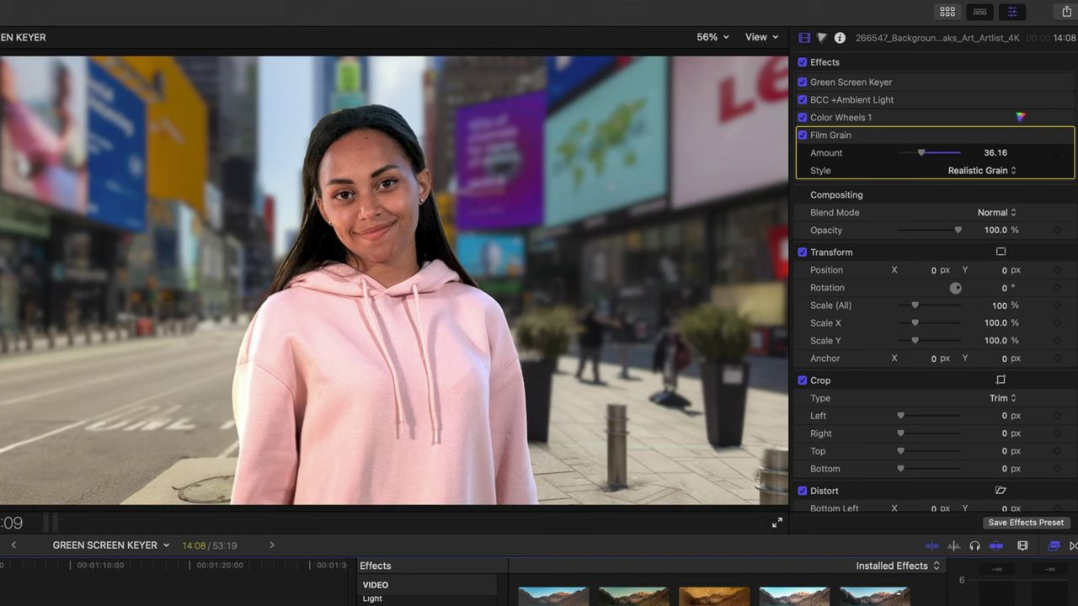
- Review the woman's Green Screen Keyer and Light Wrap settings, with Light Wrap Amount at 17.0
{"action": "left_click", "coordinate": [1051, 82]}
{"action": "scroll", "coordinate": [960, 210], "scroll_direction": "down", "scroll_amount": 1}
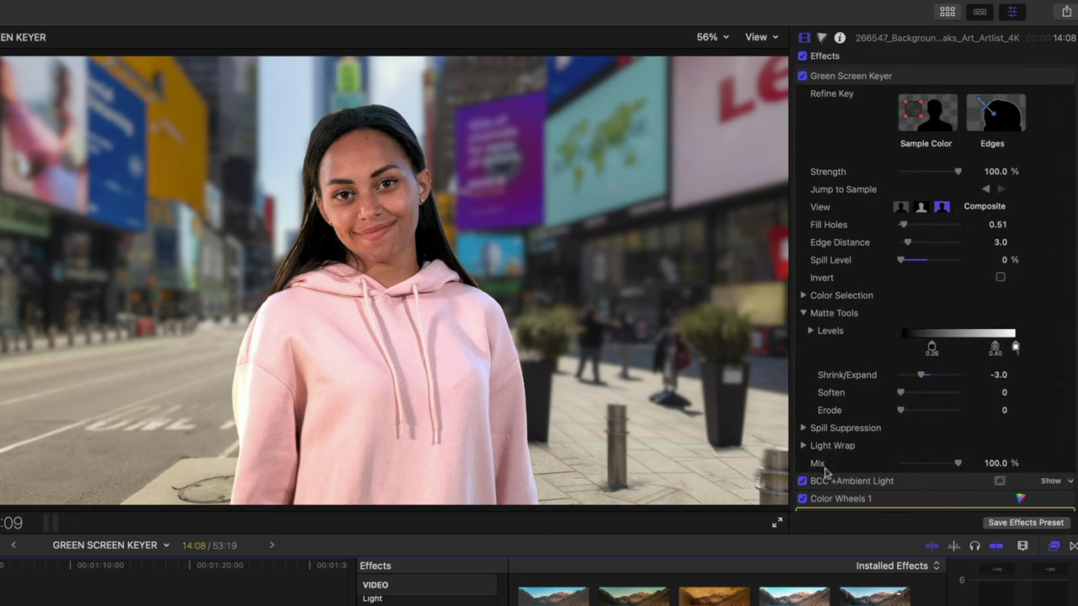
{"action": "left_click", "coordinate": [802, 445]}
{"action": "scroll", "coordinate": [918, 325], "scroll_direction": "down", "scroll_amount": 5}
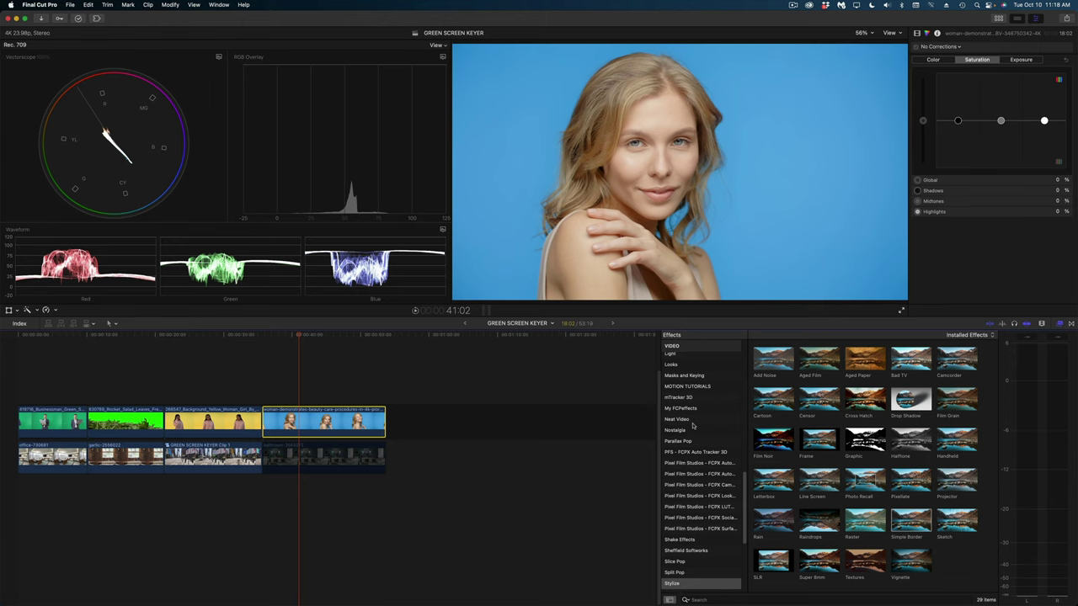
- Apply Green Screen Keyer from Masks and Keying to the blonde woman's blue-screen clip
{"action": "left_click", "coordinate": [690, 377]}
{"action": "double_click", "coordinate": [912, 364]}
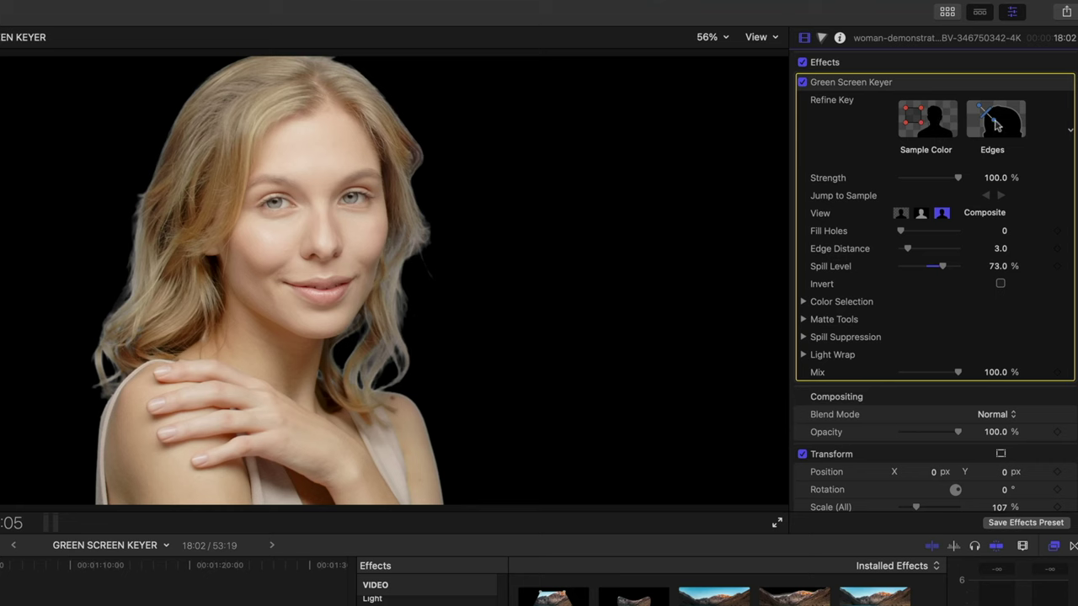
- Draw an Edges sample line across the blonde woman's hairline by her brow, out into the backdrop
{"action": "left_click", "coordinate": [995, 124]}
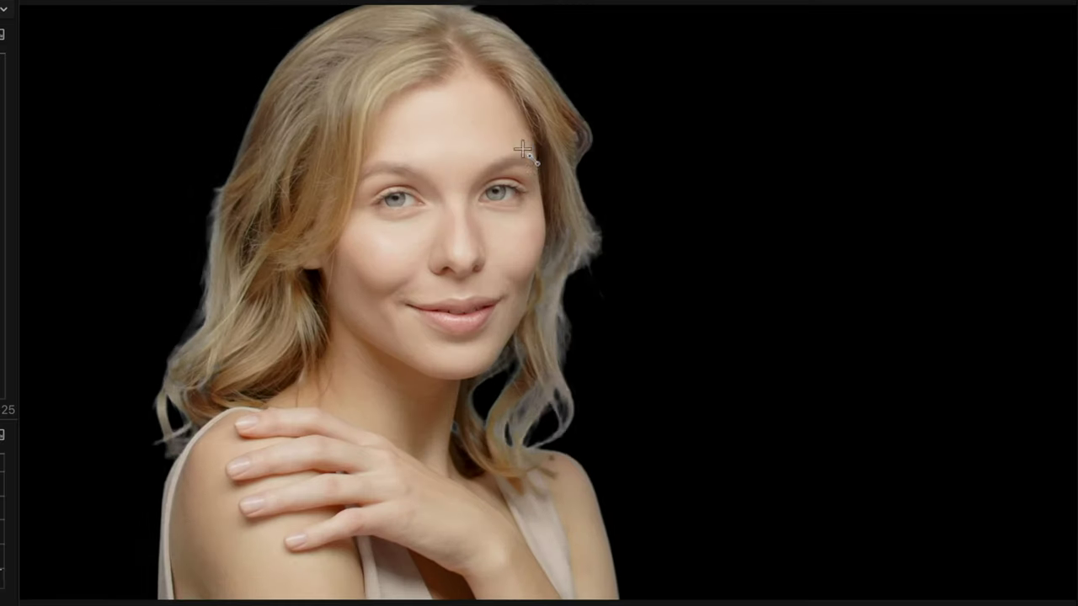
{"action": "left_click_drag", "start_coordinate": [370, 165], "coordinate": [394, 178]}
{"action": "left_click_drag", "start_coordinate": [557, 167], "coordinate": [645, 194]}
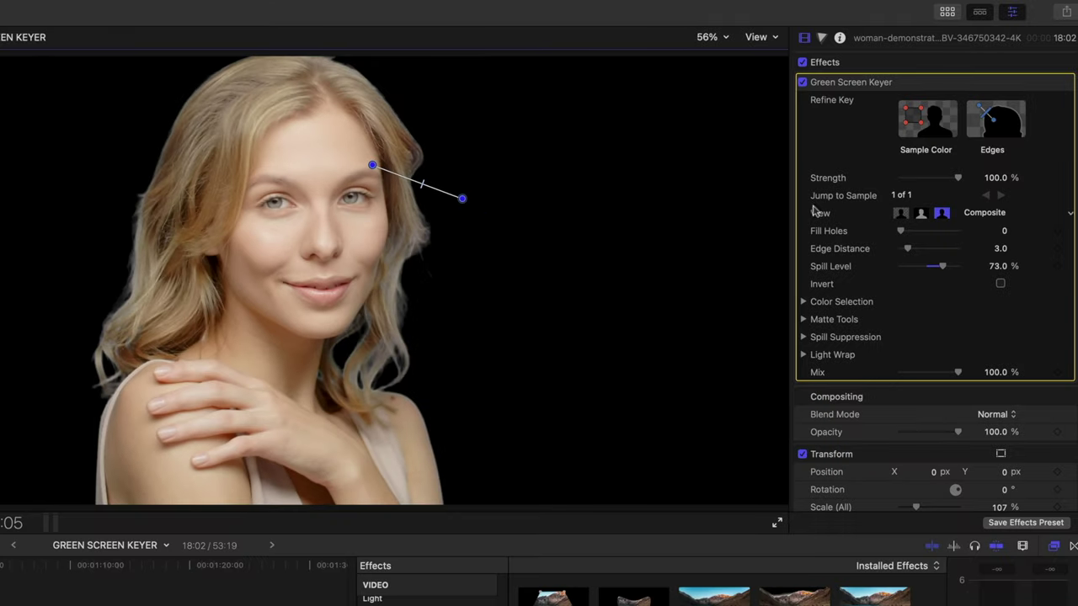
- Jump back to the sample frame and drag the edge handle to begin balancing the hair edge
{"action": "left_click", "coordinate": [942, 267]}
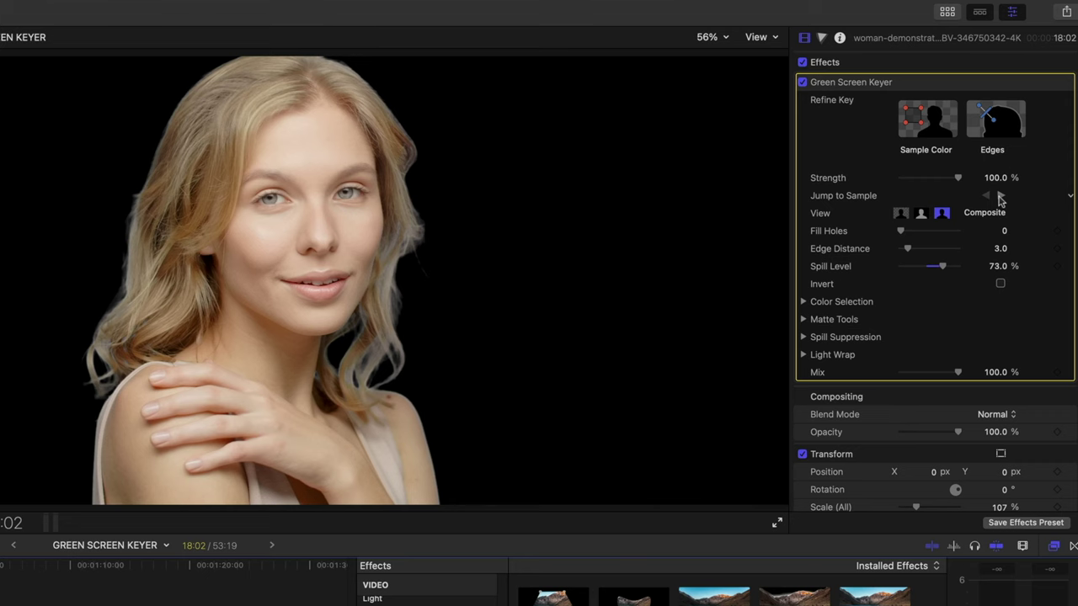
{"action": "left_click", "coordinate": [1000, 198]}
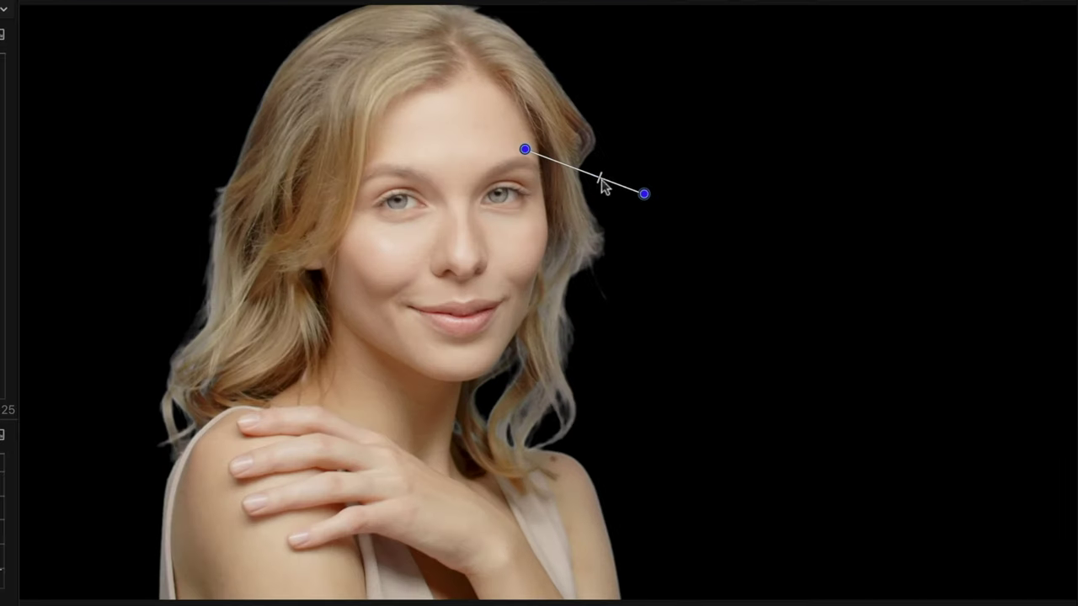
{"action": "left_click_drag", "start_coordinate": [429, 188], "coordinate": [401, 171]}
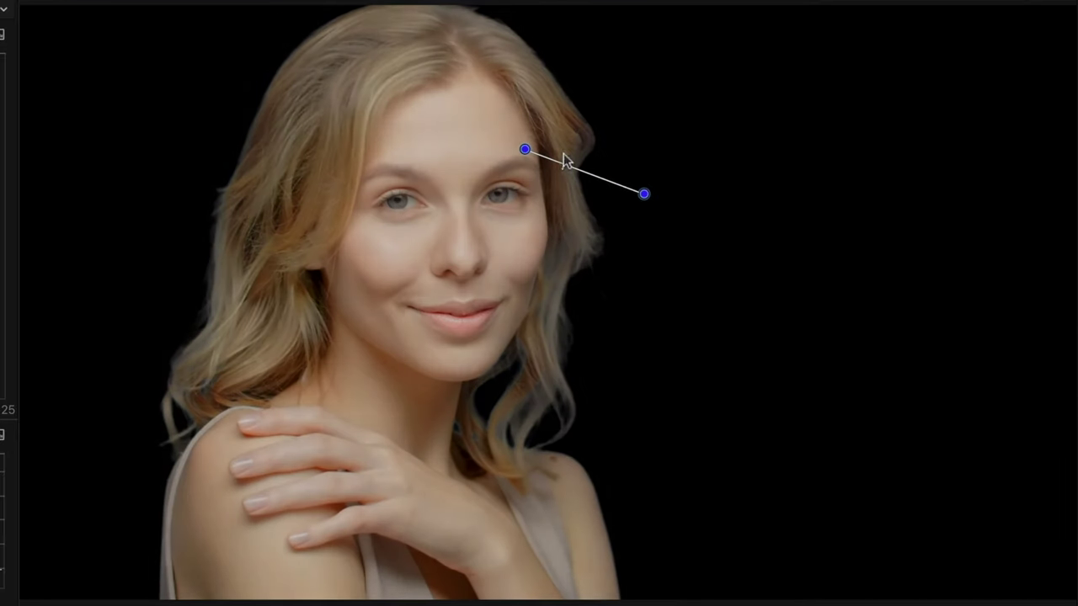
{"action": "left_click_drag", "start_coordinate": [562, 154], "coordinate": [553, 152]}
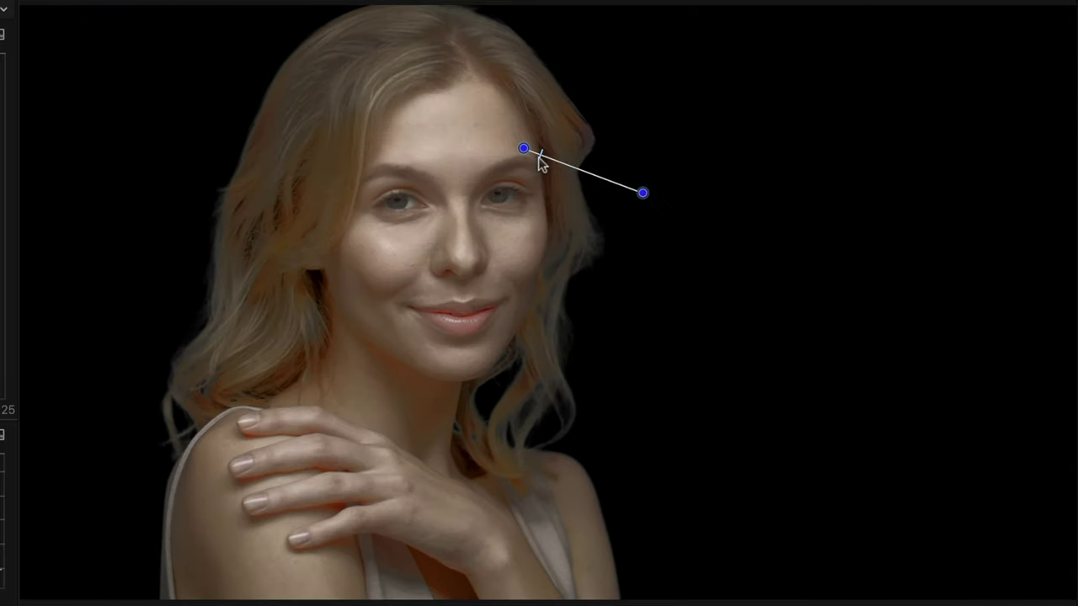
- Shift the edge balance handle to brighten the hair edge, then expand Color Selection
{"action": "left_click_drag", "start_coordinate": [539, 157], "coordinate": [580, 175]}
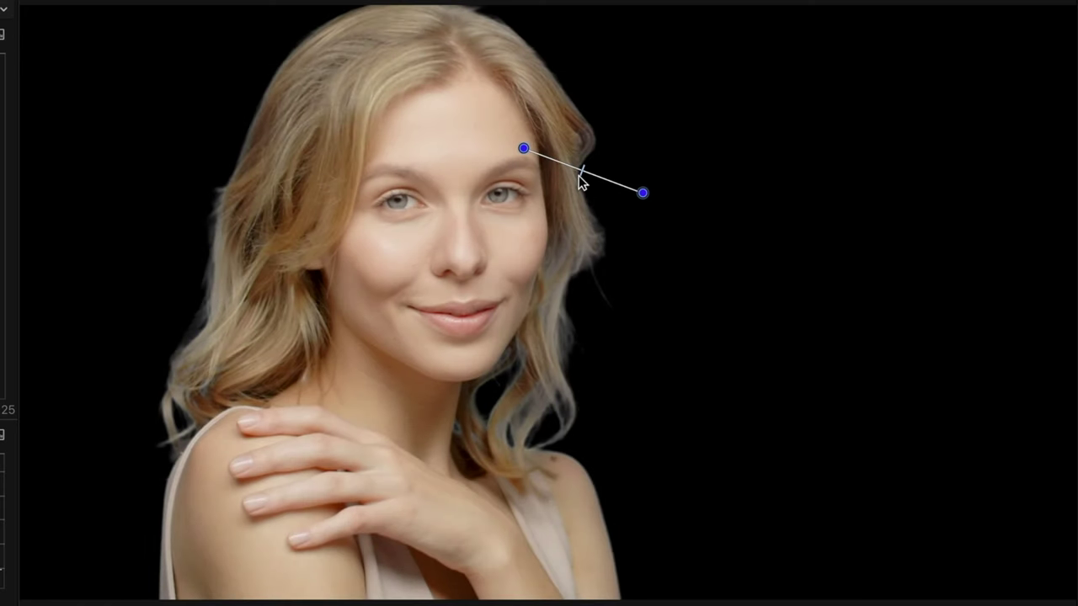
{"action": "left_click_drag", "start_coordinate": [573, 174], "coordinate": [583, 177]}
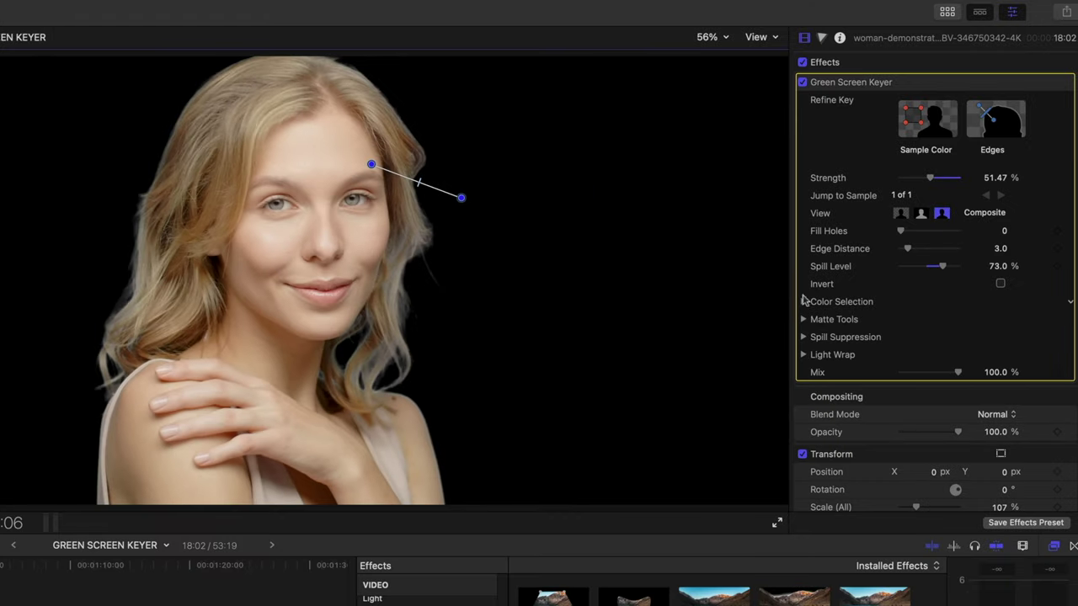
{"action": "left_click", "coordinate": [803, 303]}
- Nudge the edge balance and, with the Chroma graph zoomed, reshape the keyed chroma range
{"action": "scroll", "coordinate": [990, 252], "scroll_direction": "down", "scroll_amount": 3}
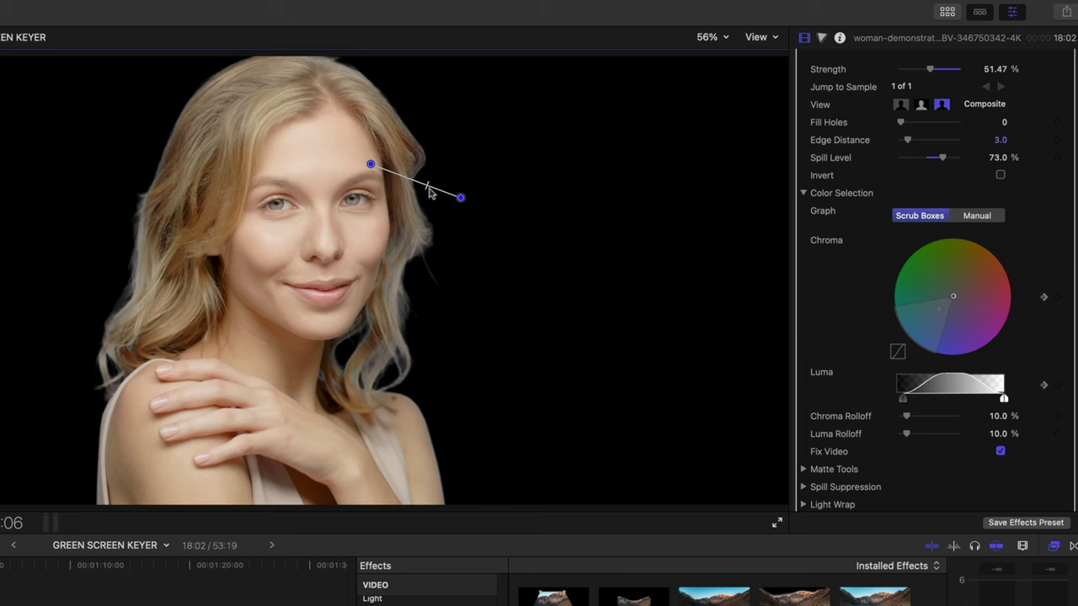
{"action": "mouse_move", "coordinate": [413, 186]}
{"action": "left_mouse_down"}
{"action": "mouse_move", "coordinate": [386, 175]}
{"action": "mouse_move", "coordinate": [429, 195]}
{"action": "mouse_move", "coordinate": [384, 180]}
{"action": "mouse_move", "coordinate": [415, 192]}
{"action": "left_mouse_up"}
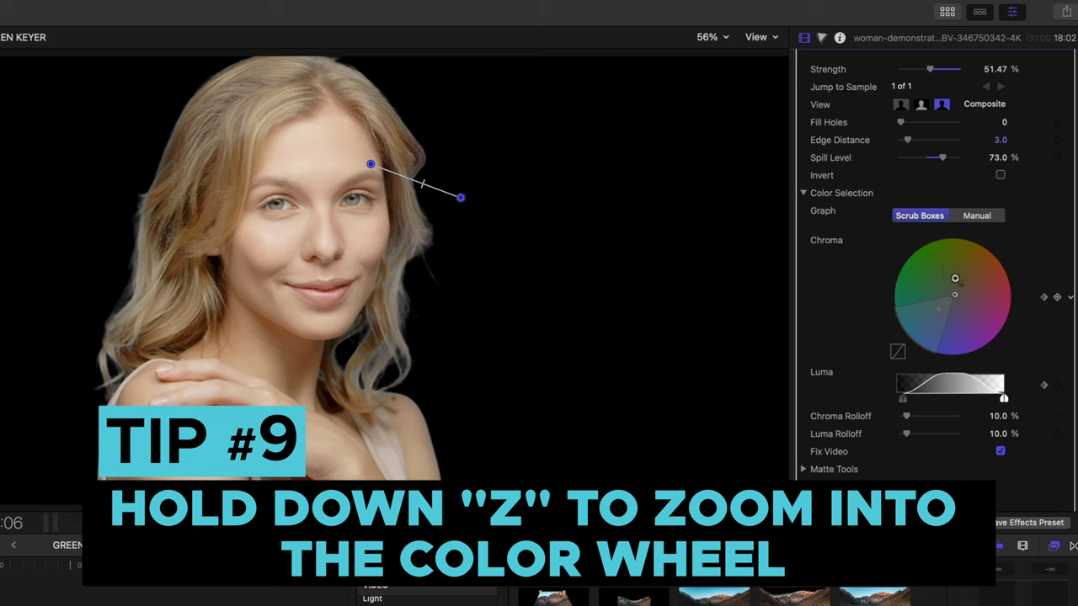
{"action": "key", "text": "z"}
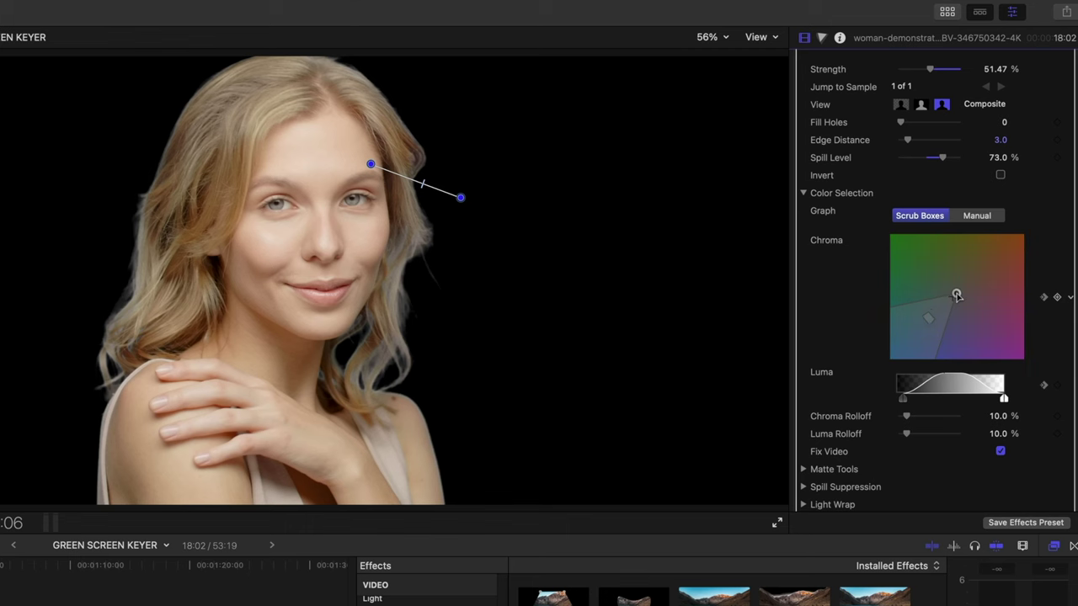
{"action": "left_click_drag", "start_coordinate": [957, 295], "coordinate": [975, 280]}
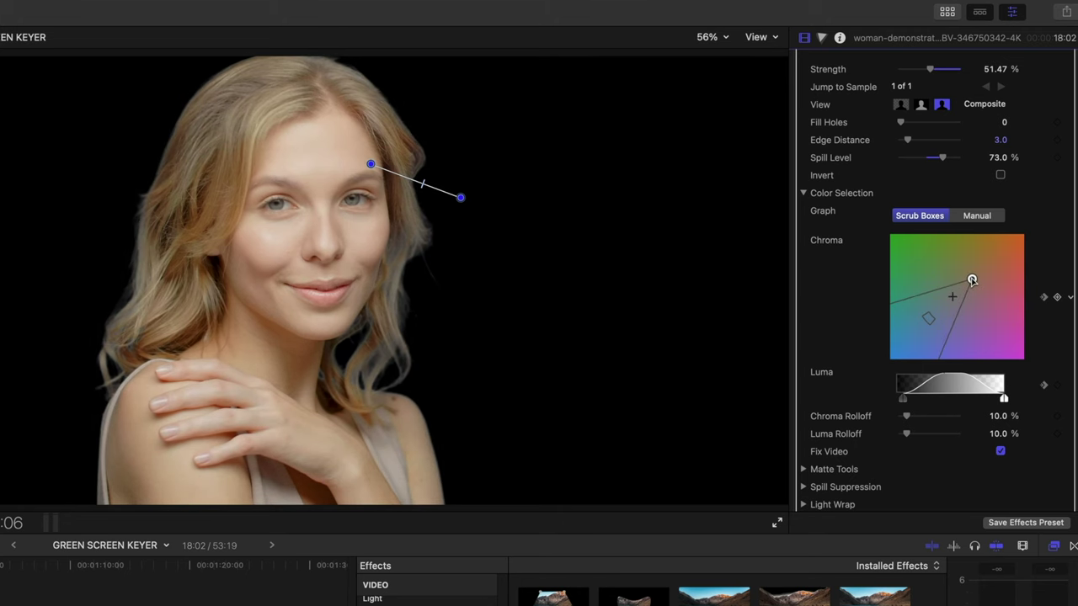
{"action": "left_click_drag", "start_coordinate": [973, 282], "coordinate": [966, 270]}
- Adjust the Luma range's lower limit back to its original position and expand Matte Tools
{"action": "left_click_drag", "start_coordinate": [923, 405], "coordinate": [906, 403]}
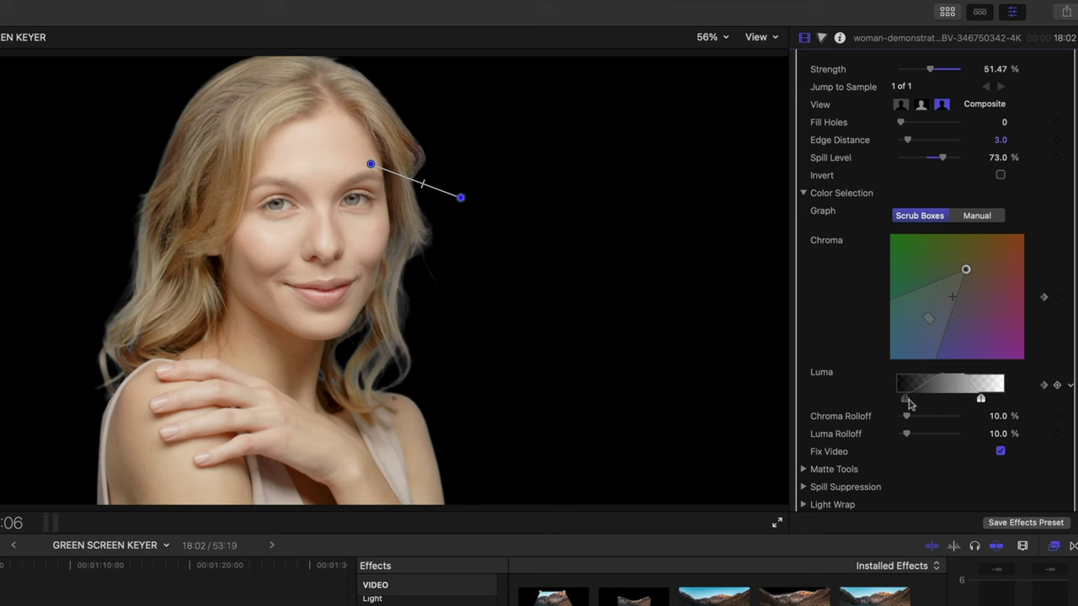
{"action": "left_click_drag", "start_coordinate": [907, 402], "coordinate": [921, 401]}
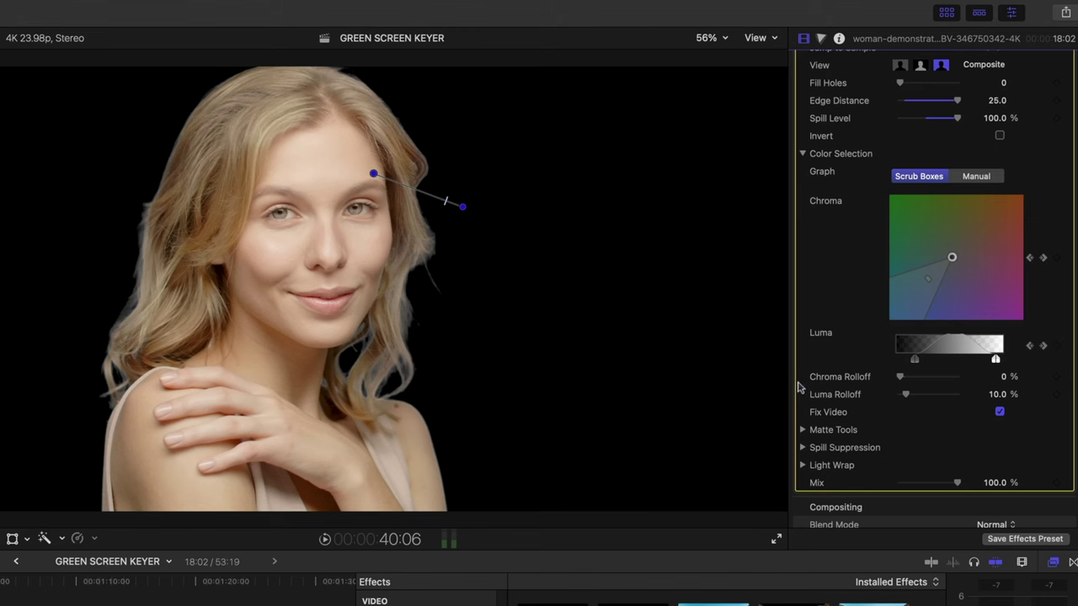
{"action": "left_click", "coordinate": [802, 430]}
- Enable the disabled blue-tiled bathroom clip with V and reselect the keyed blonde woman clip
{"action": "scroll", "coordinate": [859, 401], "scroll_direction": "down", "scroll_amount": 2}
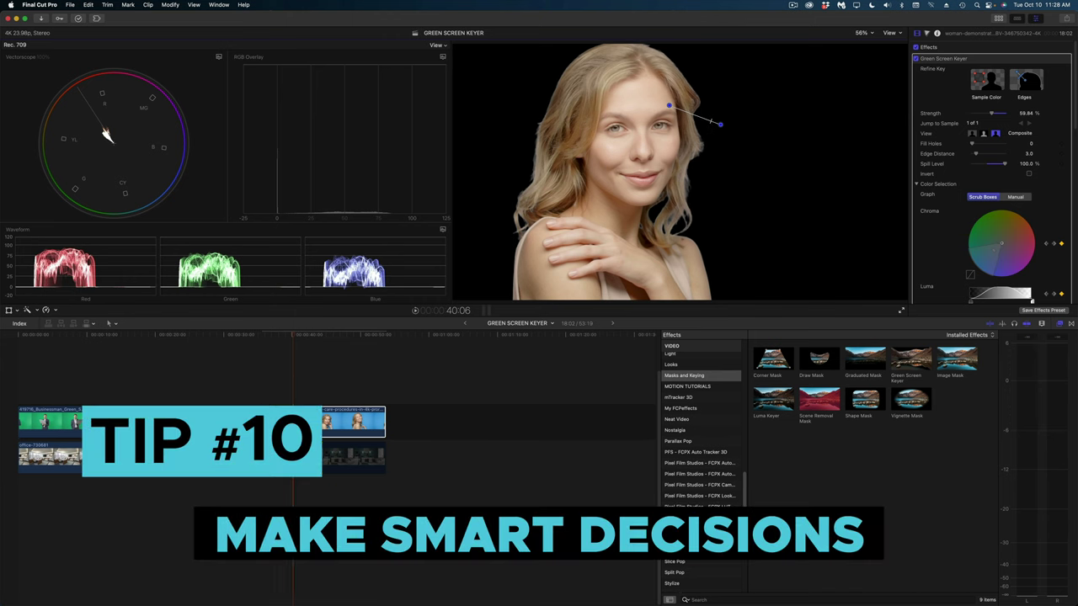
{"action": "left_click", "coordinate": [354, 456]}
{"action": "key", "text": "v"}
{"action": "left_click", "coordinate": [295, 349]}
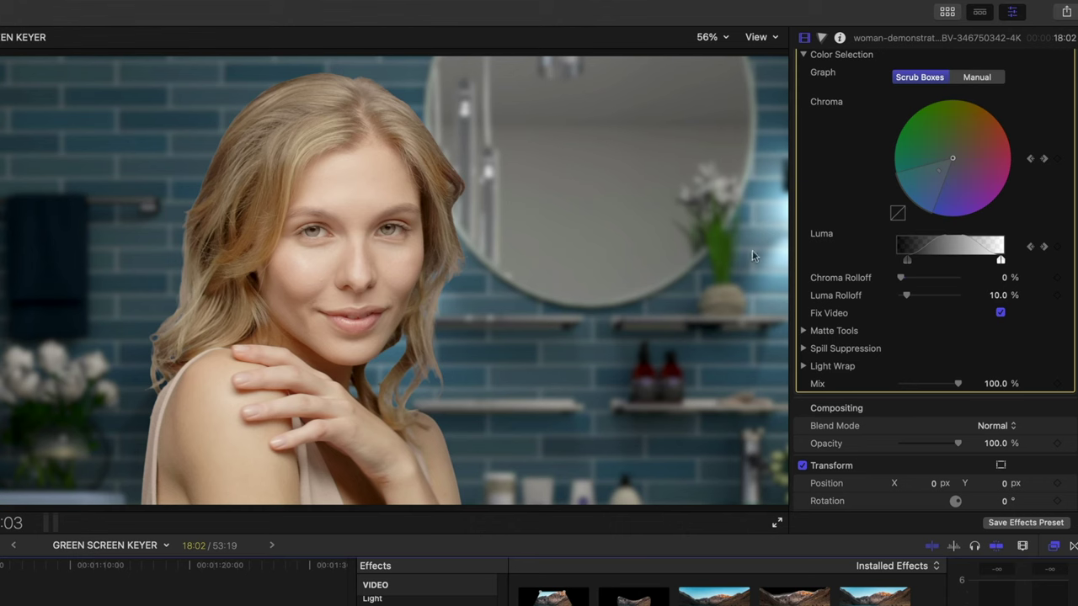
- Add a Color Wheels correction to the blonde woman and lower the Global brightness slightly
{"action": "left_click", "coordinate": [822, 38]}
{"action": "left_click", "coordinate": [845, 68]}
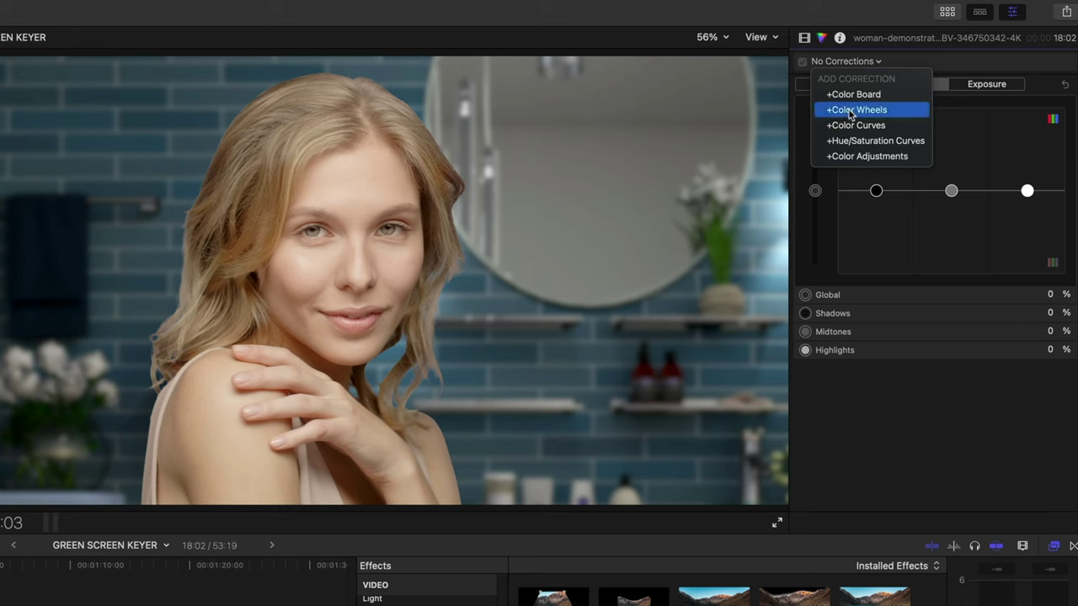
{"action": "left_click", "coordinate": [852, 109]}
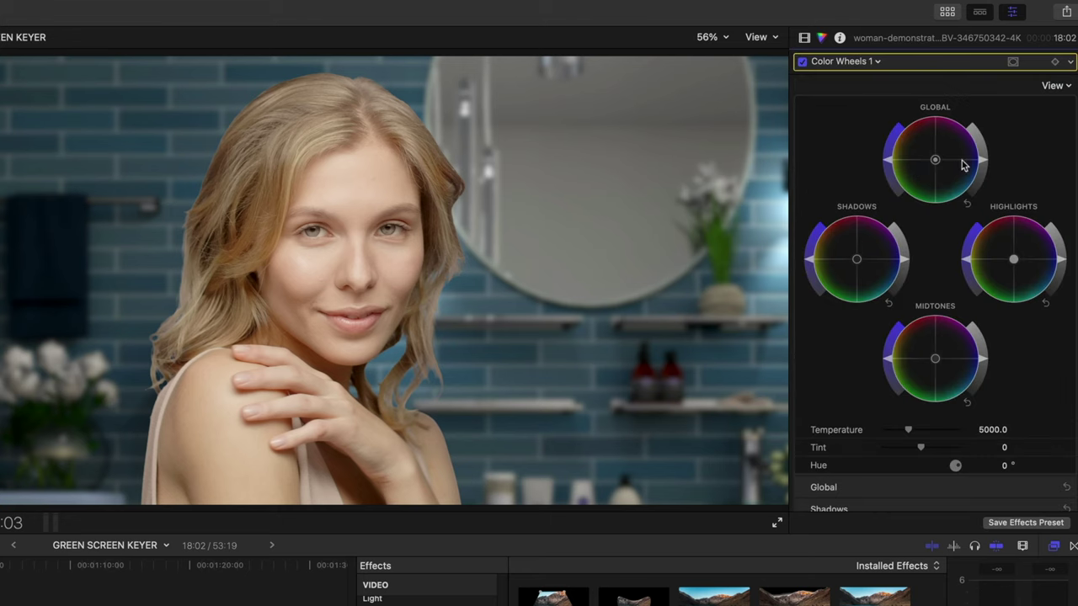
{"action": "left_click_drag", "start_coordinate": [983, 166], "coordinate": [979, 171]}
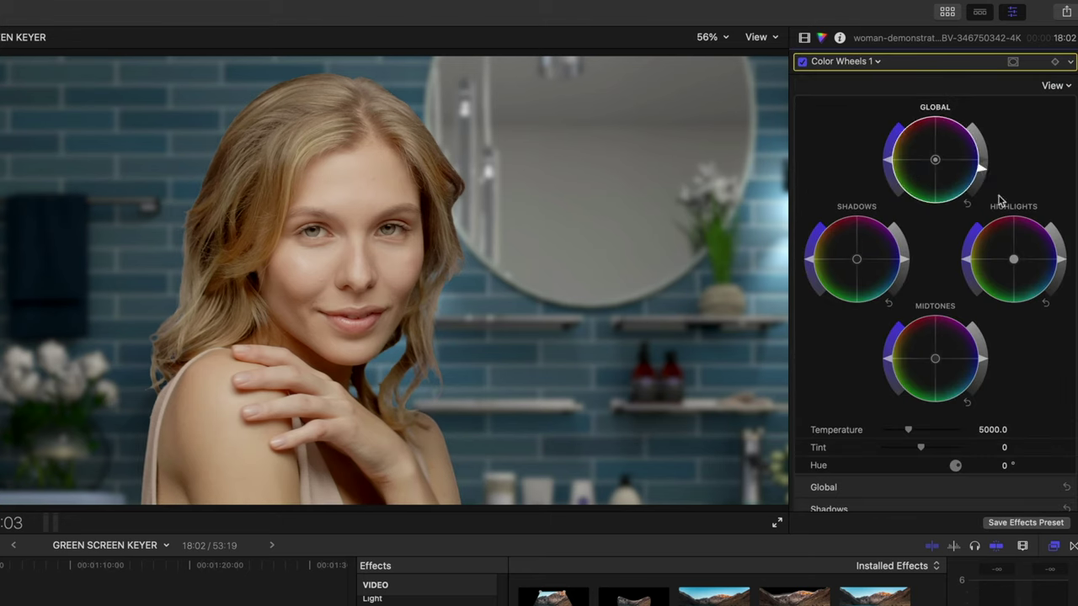